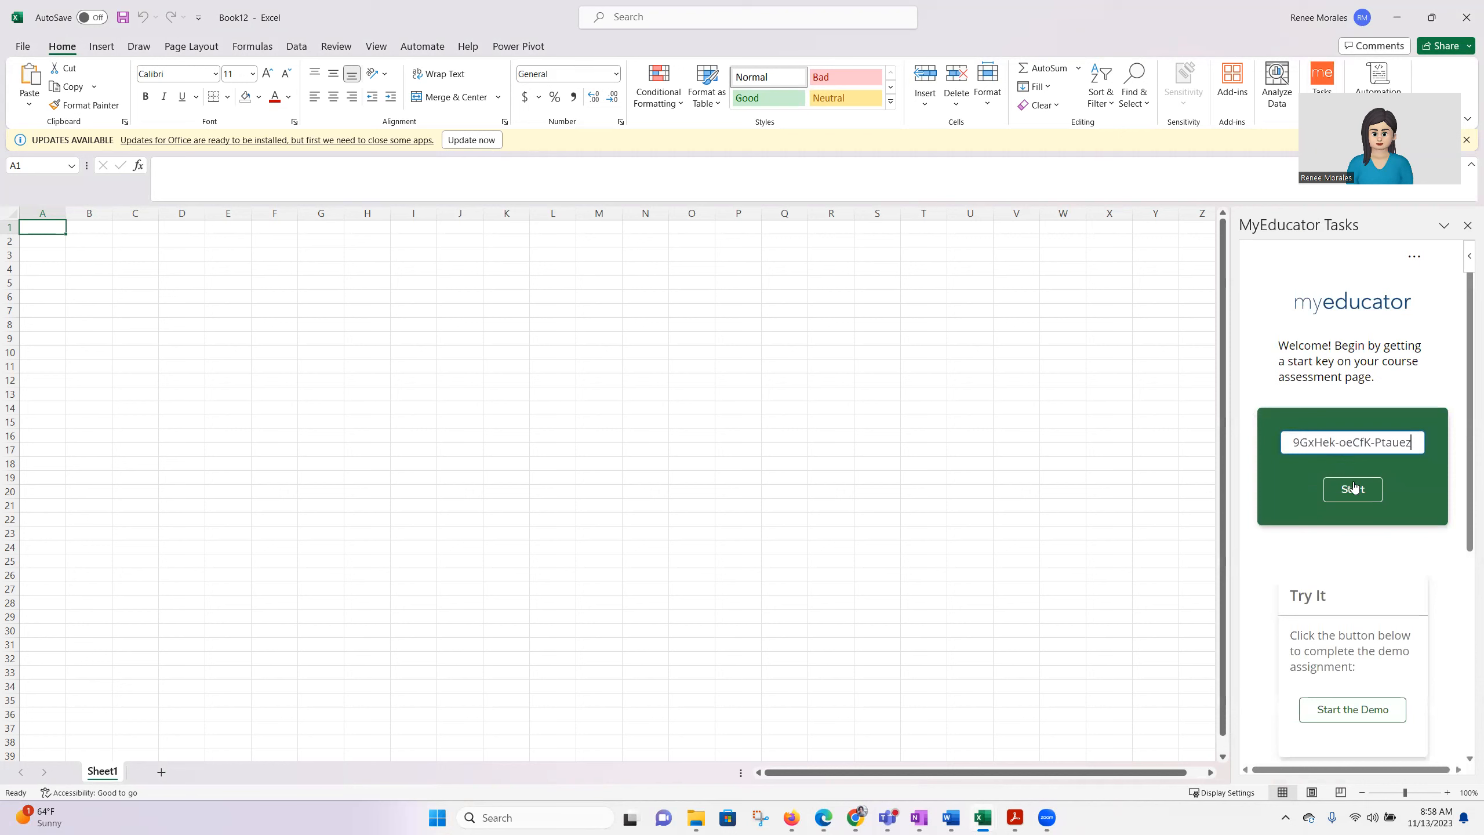
# - Start a new attempt at the Logistic Regression skills assessment and advance to the Assessment Section 2 instructions
pyautogui.click(1354, 488)
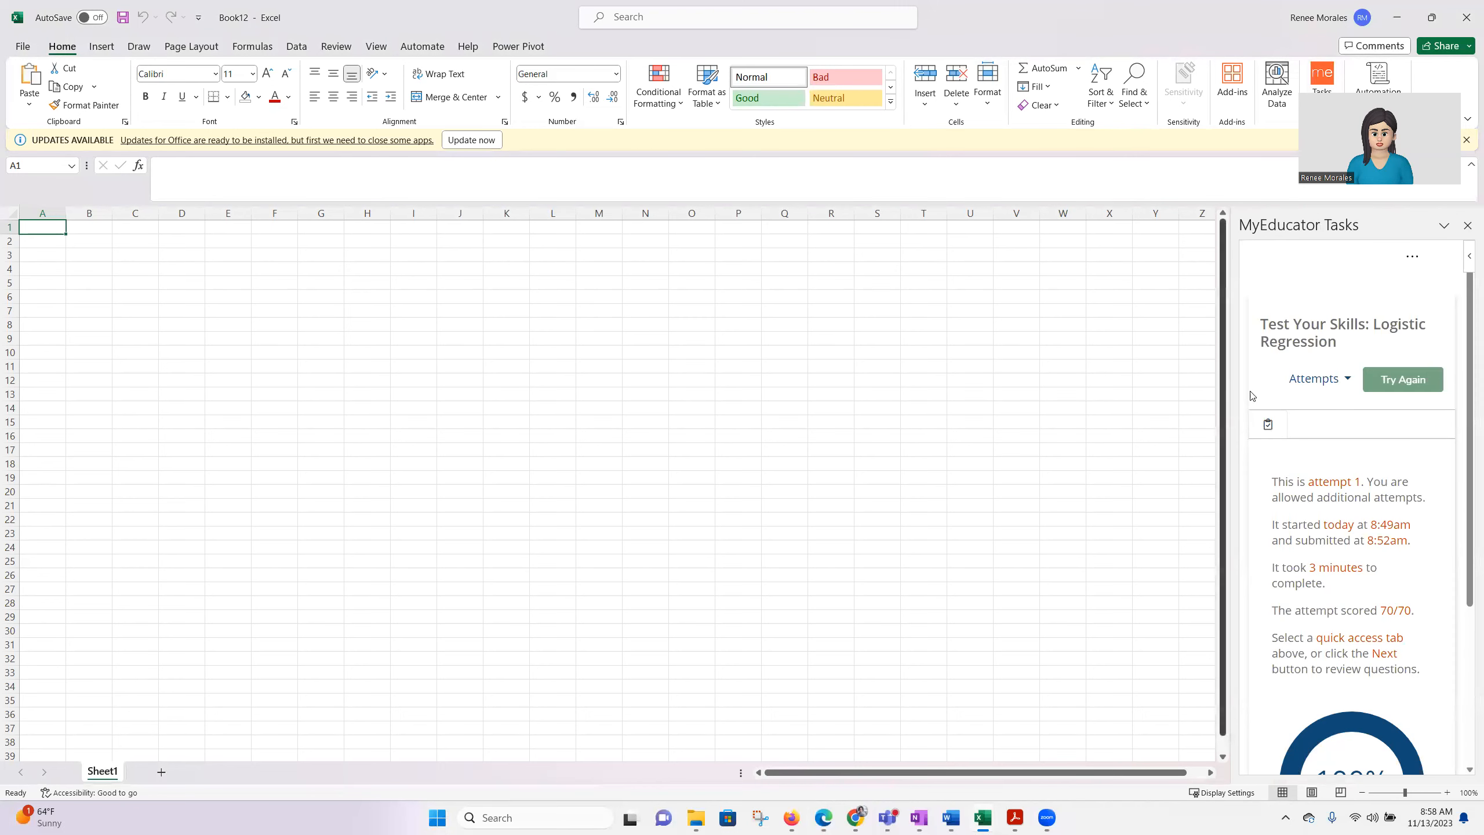
pyautogui.click(1408, 380)
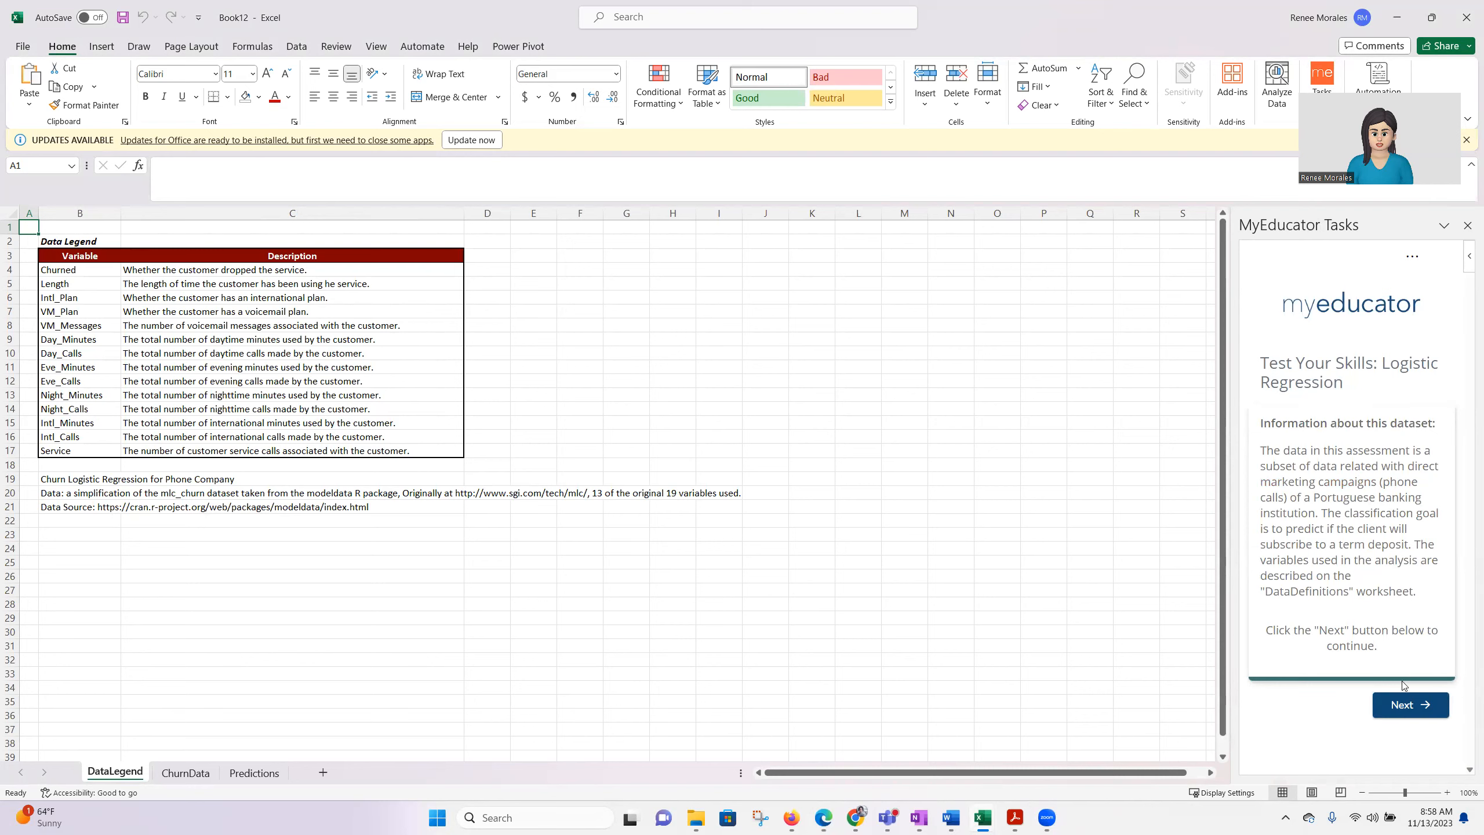
pyautogui.click(1412, 705)
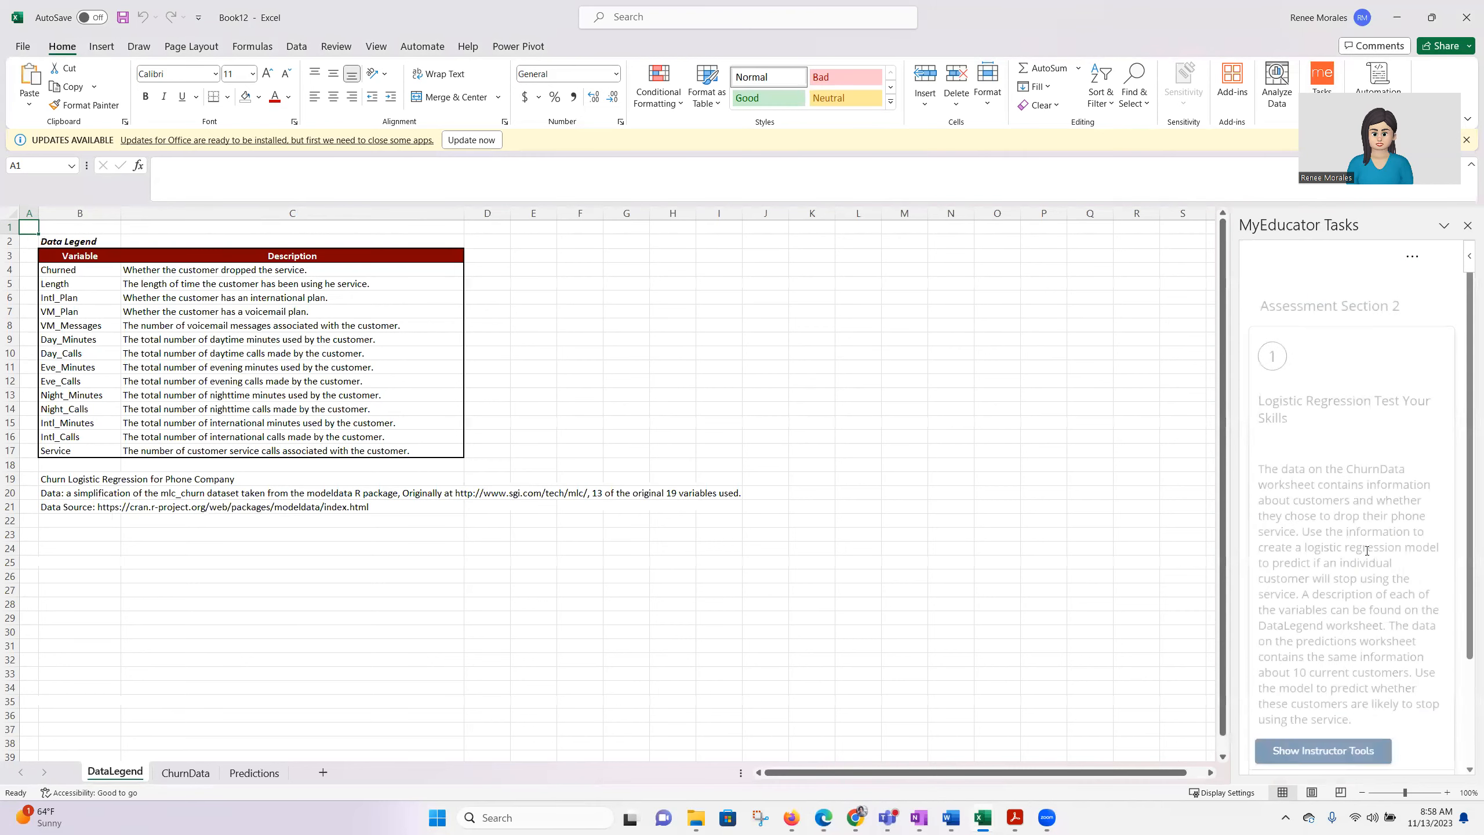
pyautogui.scroll(-2, 1374, 525)
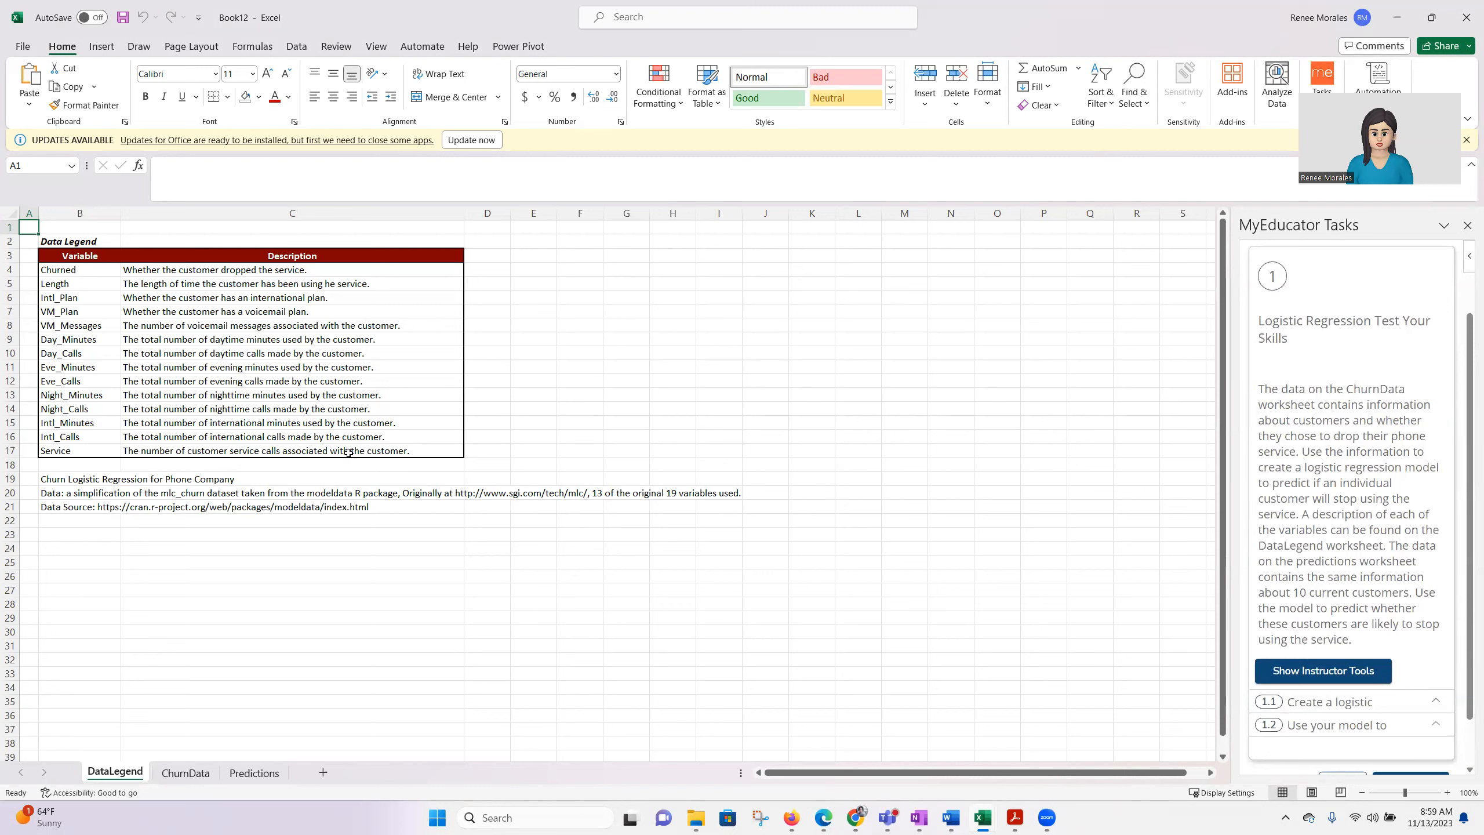
# - Show the ChurnData worksheet and read the expanded task 1.1 instructions, including the rule for removing insignificant predictors
pyautogui.click(181, 775)
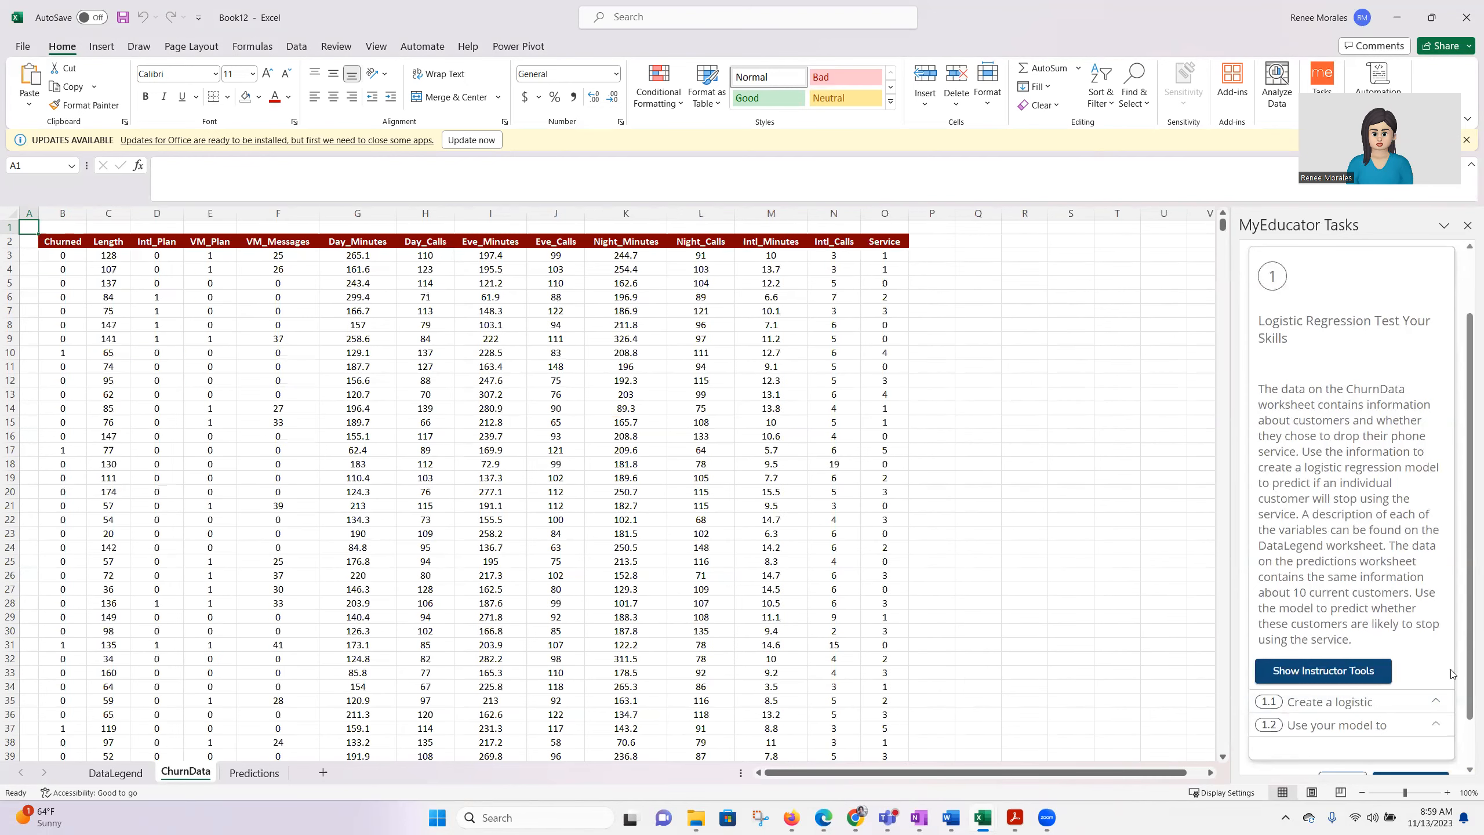
pyautogui.scroll(-1, 1413, 635)
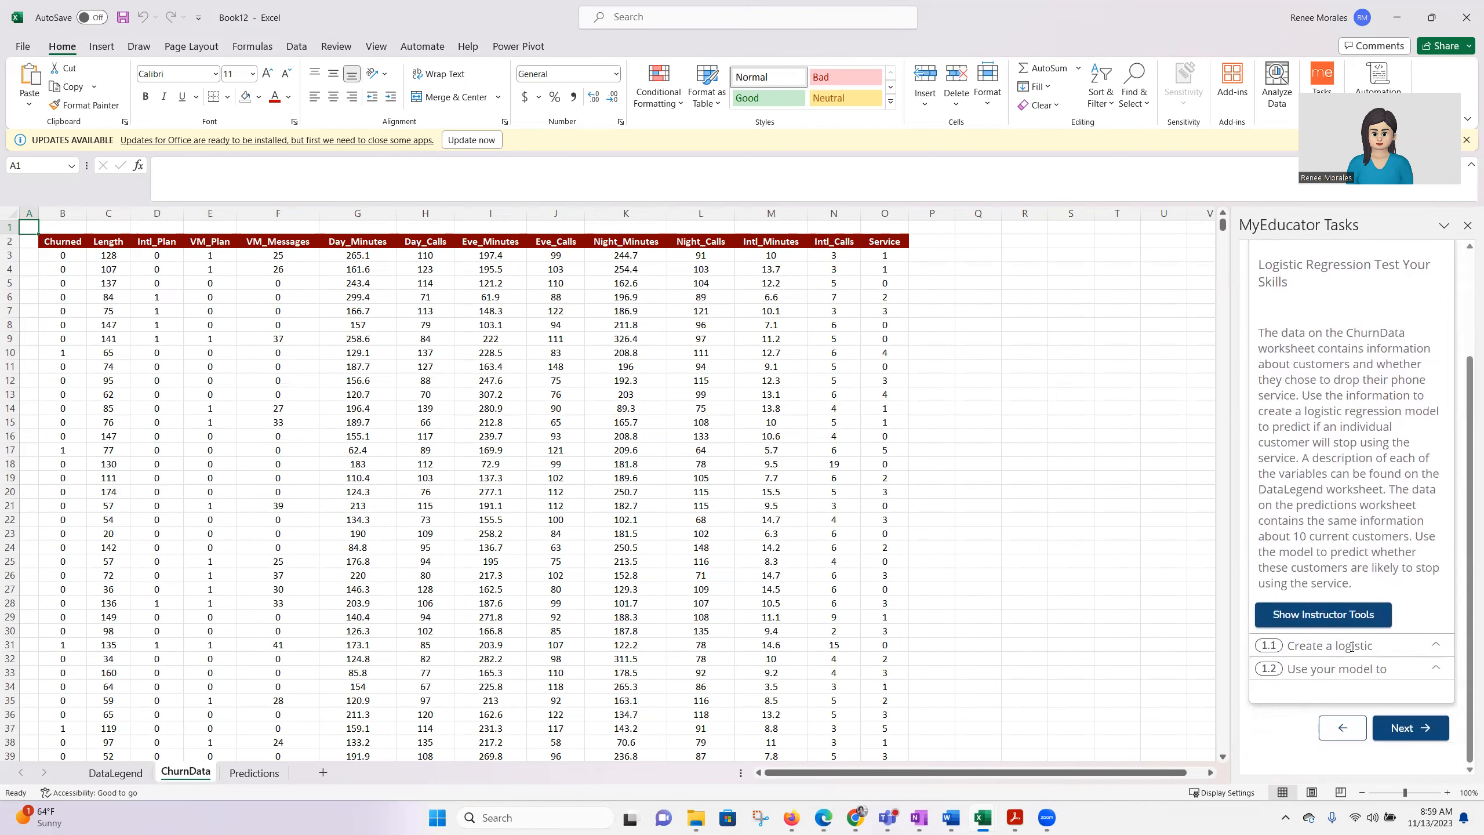
pyautogui.click(1351, 646)
pyautogui.scroll(-3, 1367, 526)
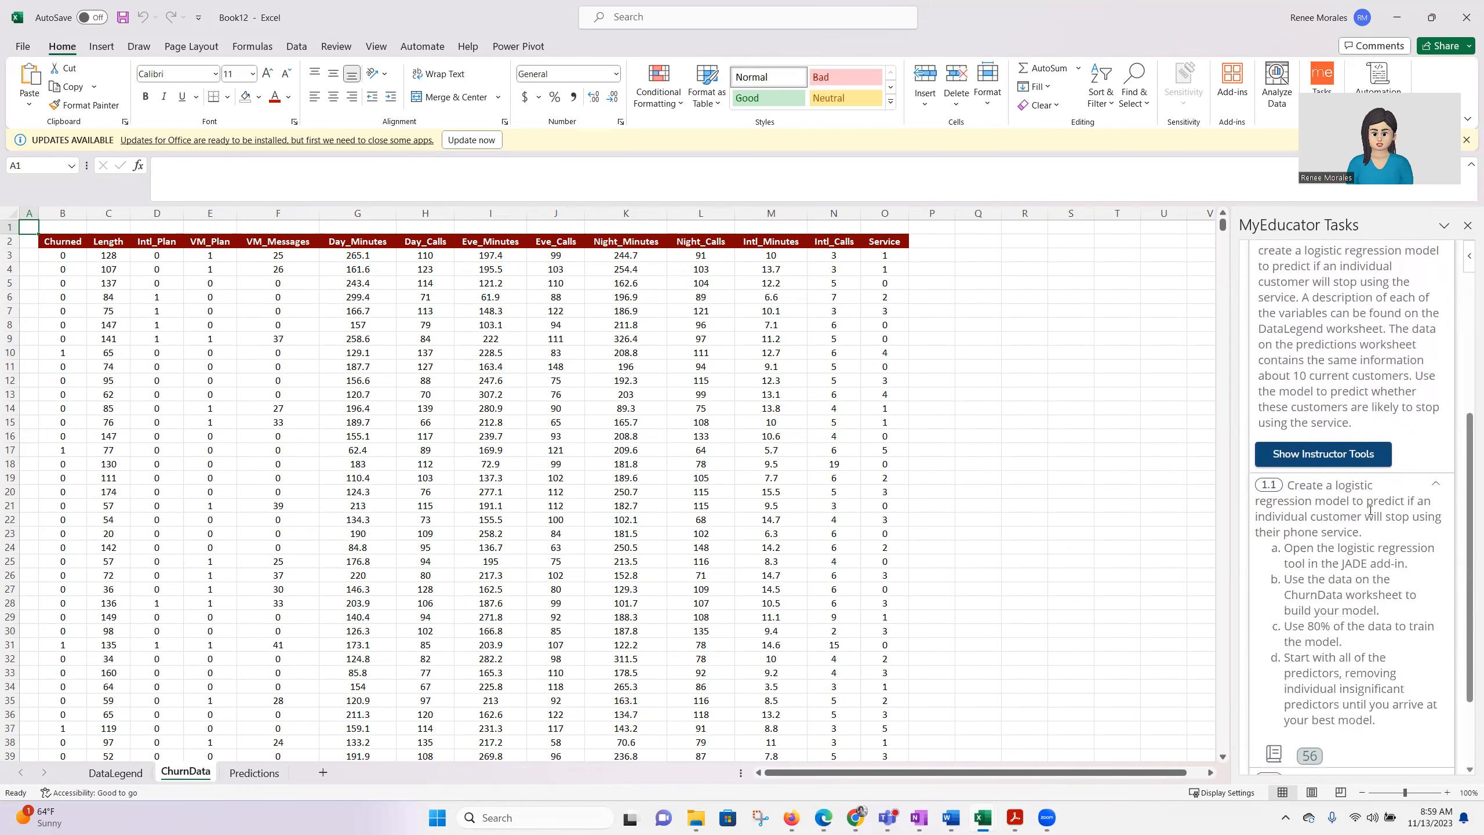
pyautogui.scroll(-2, 1351, 552)
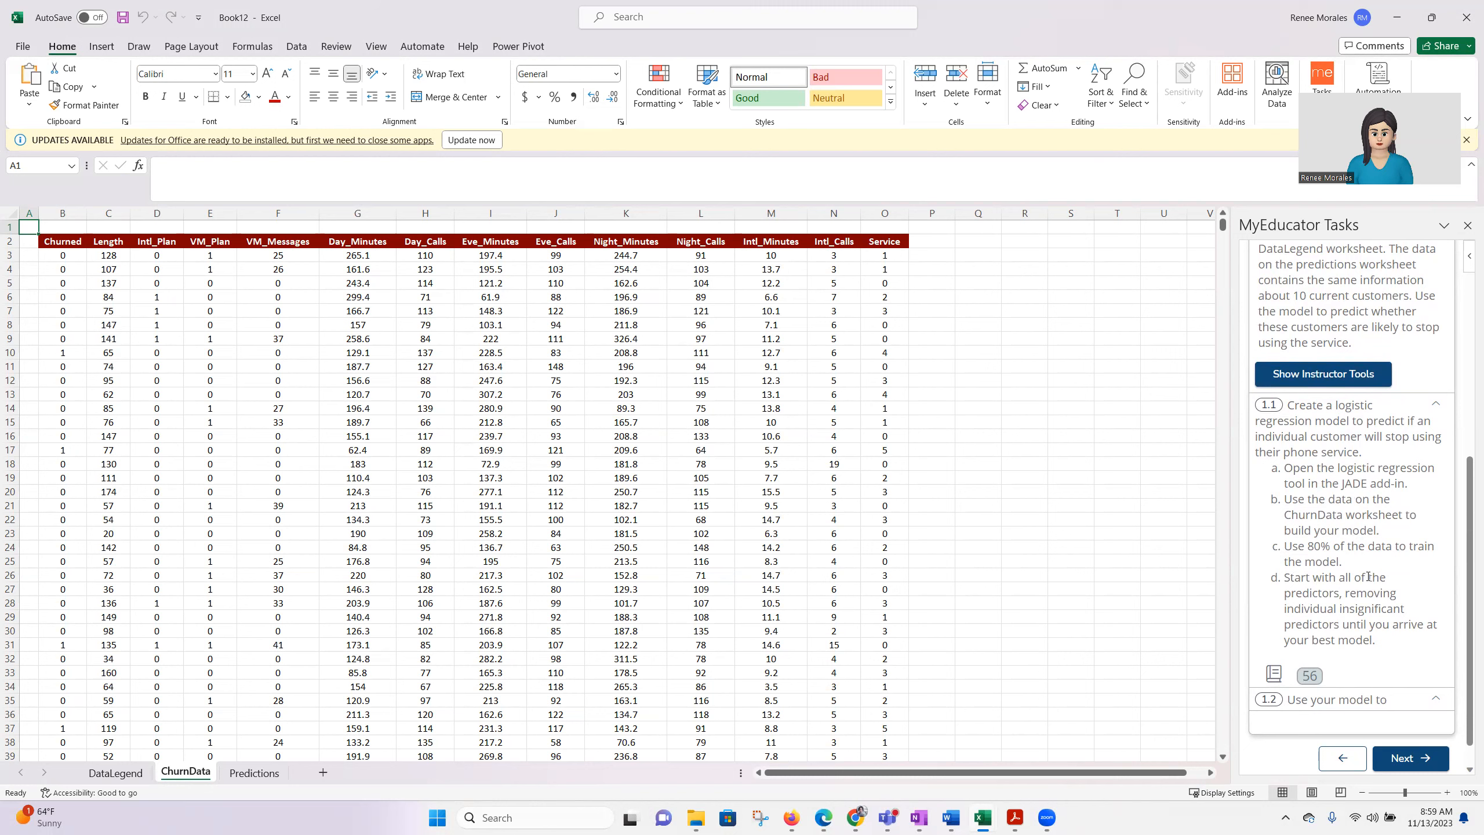
pyautogui.moveTo(1284, 578); pyautogui.dragTo(1413, 642)
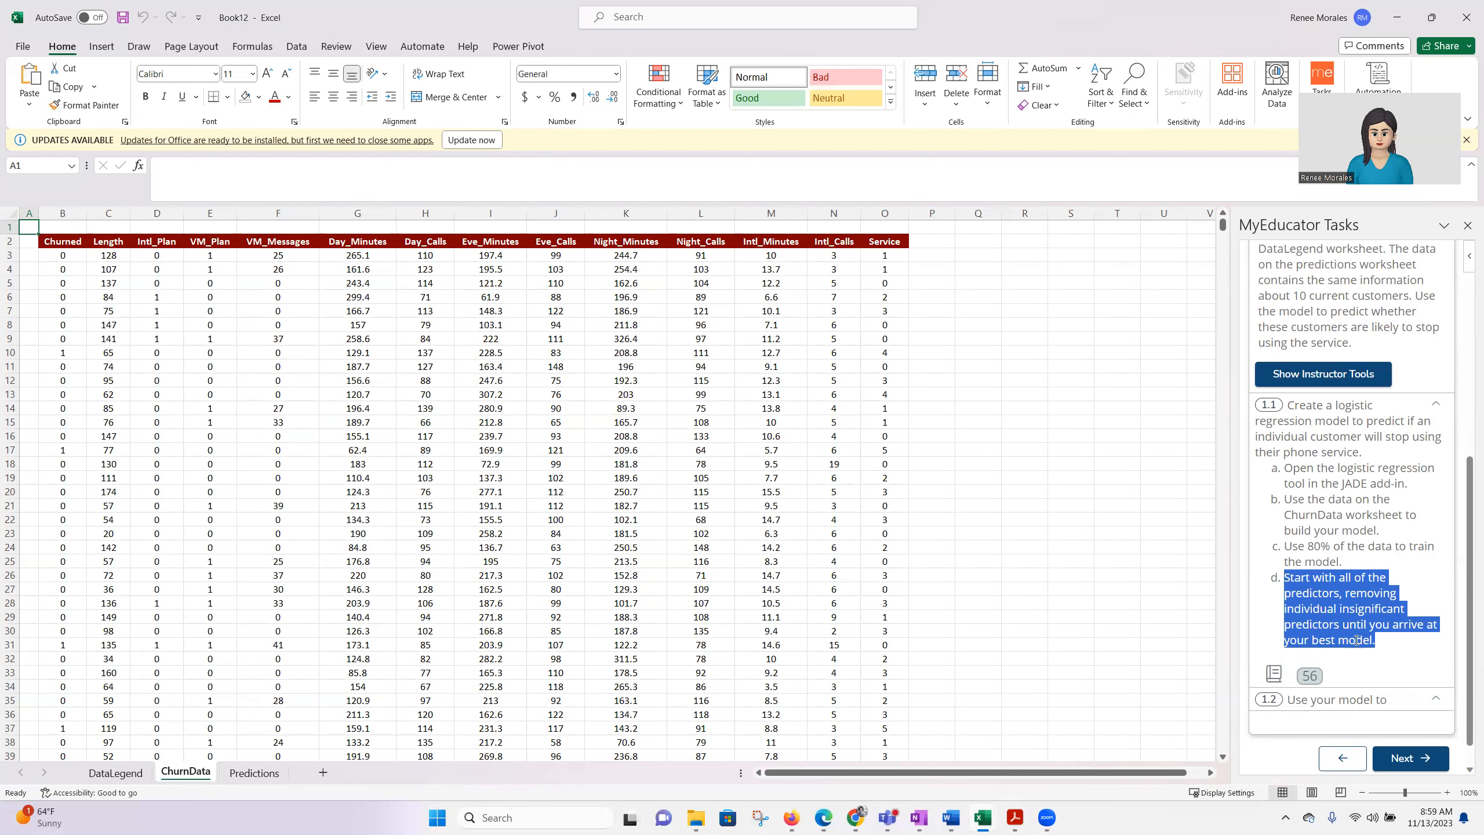
# - Expand task 1.2, look over the Predictions worksheet it refers to, and return to the ChurnData worksheet
pyautogui.scroll(-1, 1385, 664)
pyautogui.click(1387, 667)
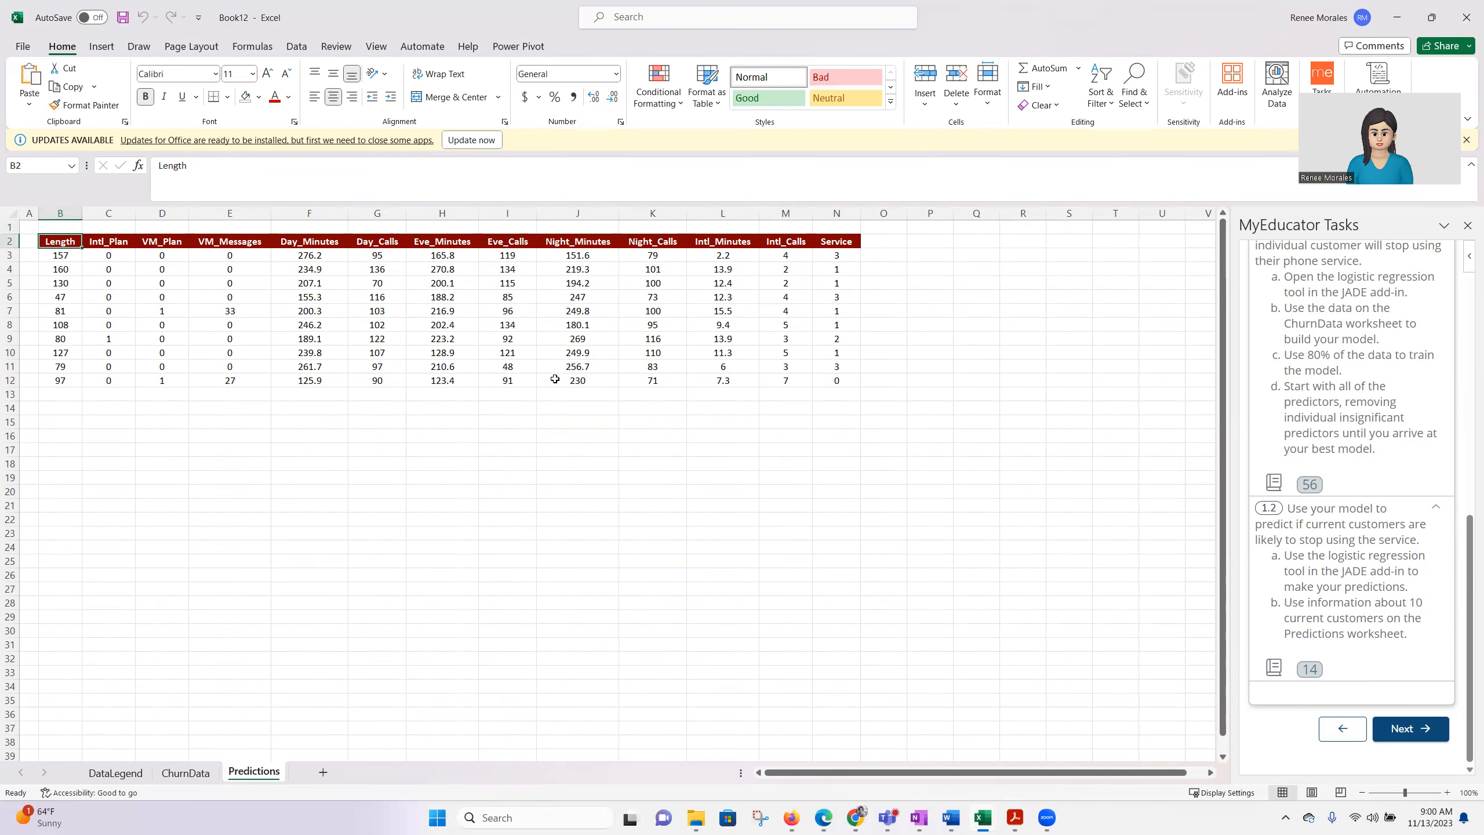
pyautogui.click(198, 773)
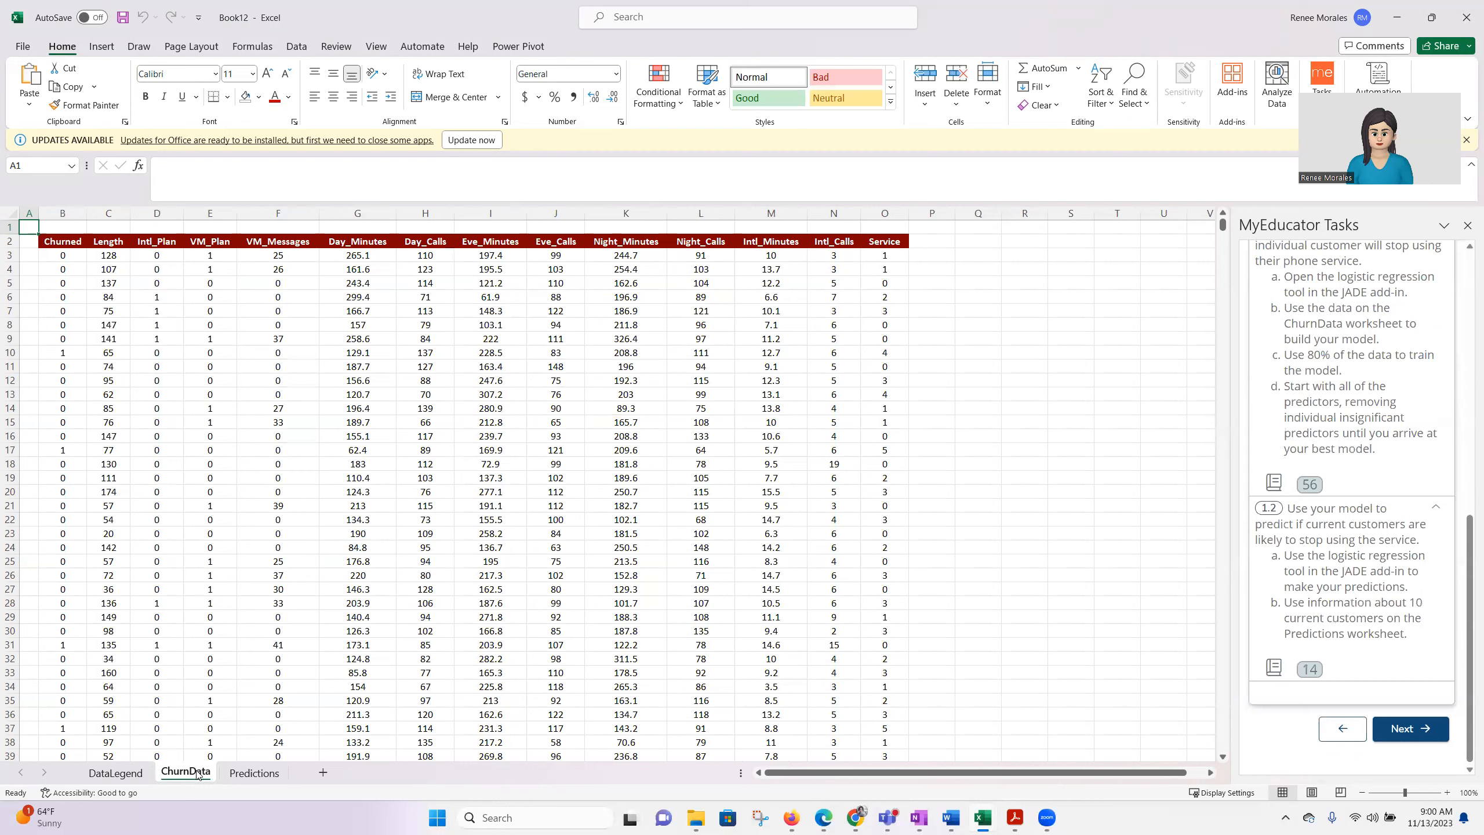
pyautogui.scroll(3, 1388, 575)
pyautogui.scroll(-3, 1388, 576)
pyautogui.click(1413, 729)
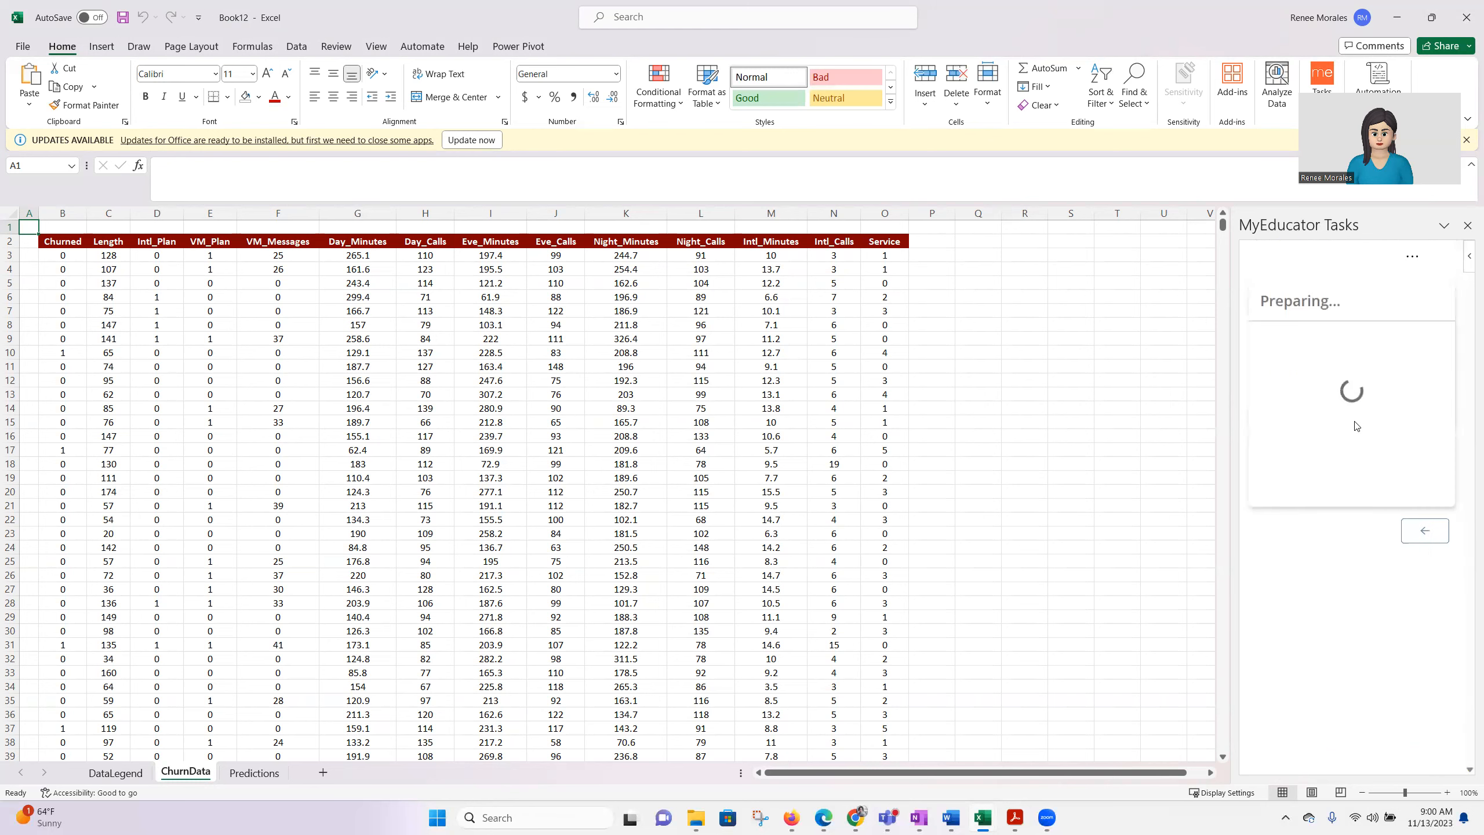
pyautogui.click(1422, 462)
pyautogui.scroll(-5, 1335, 595)
pyautogui.scroll(-3, 1335, 595)
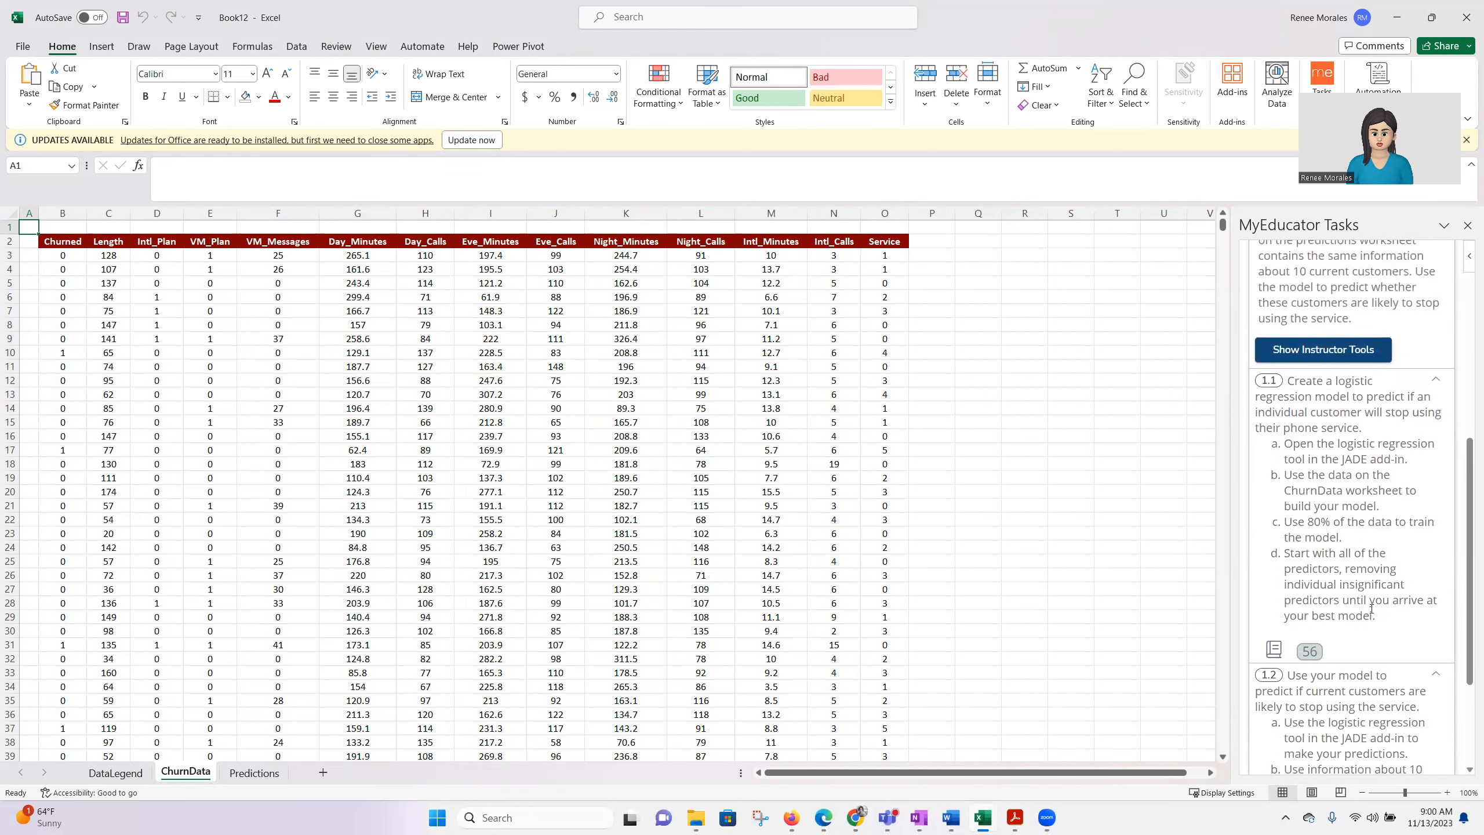
# - Open the Logistic Regression tool from the analytics group of the JADE add-in's Excel Tools
pyautogui.click(1385, 77)
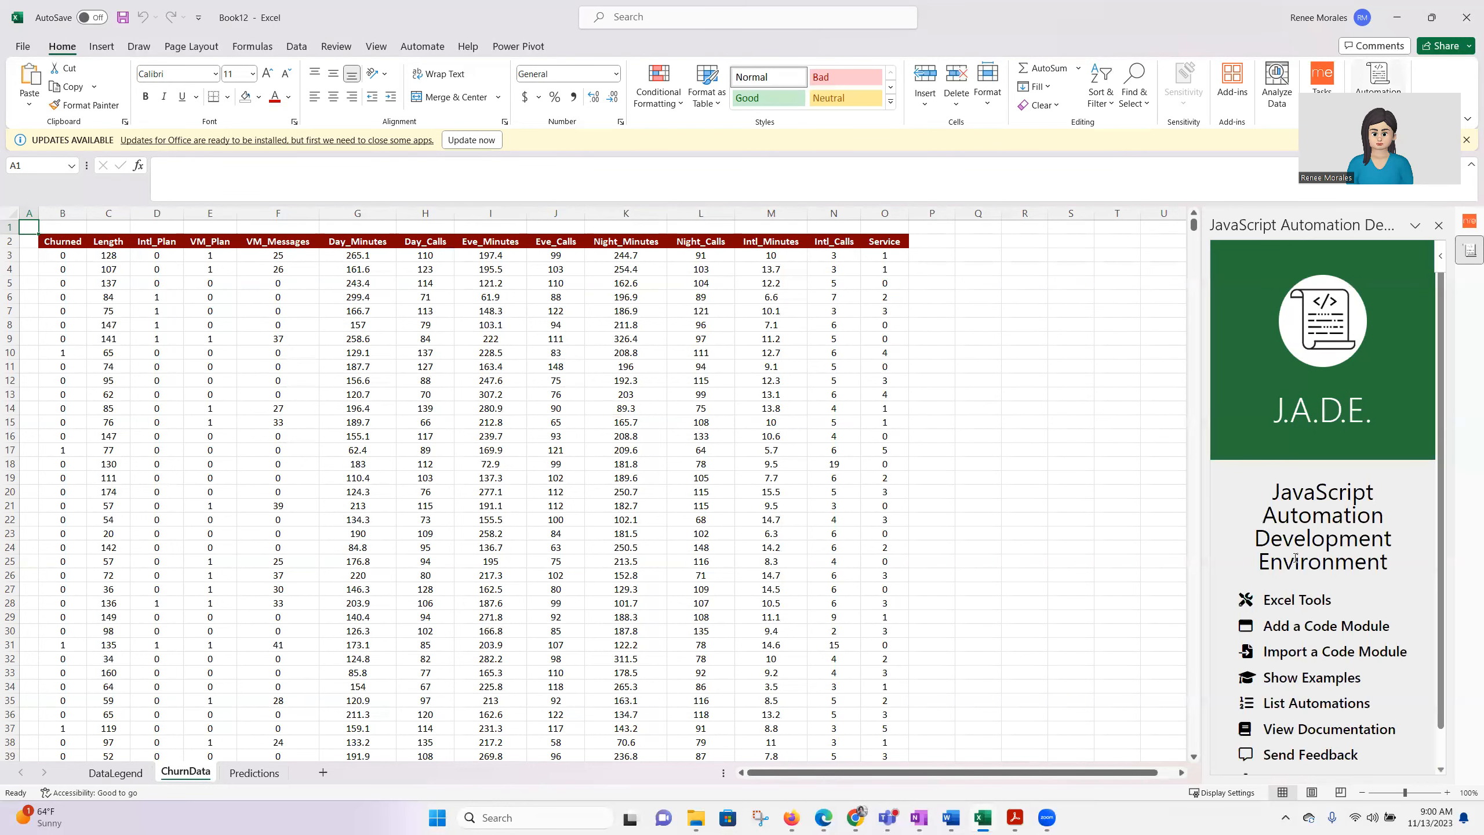
pyautogui.click(1294, 601)
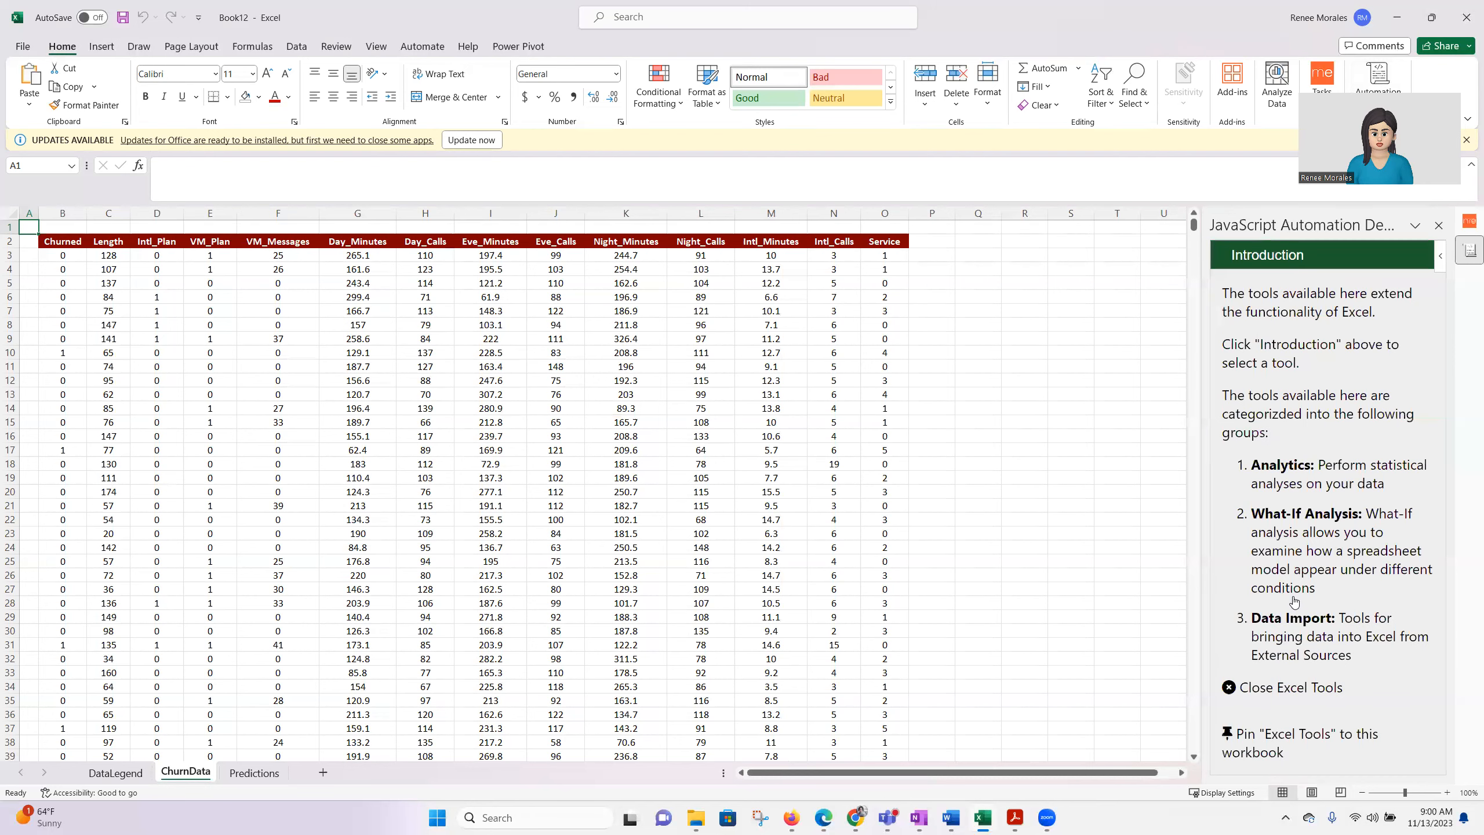
pyautogui.click(1289, 468)
pyautogui.click(1297, 464)
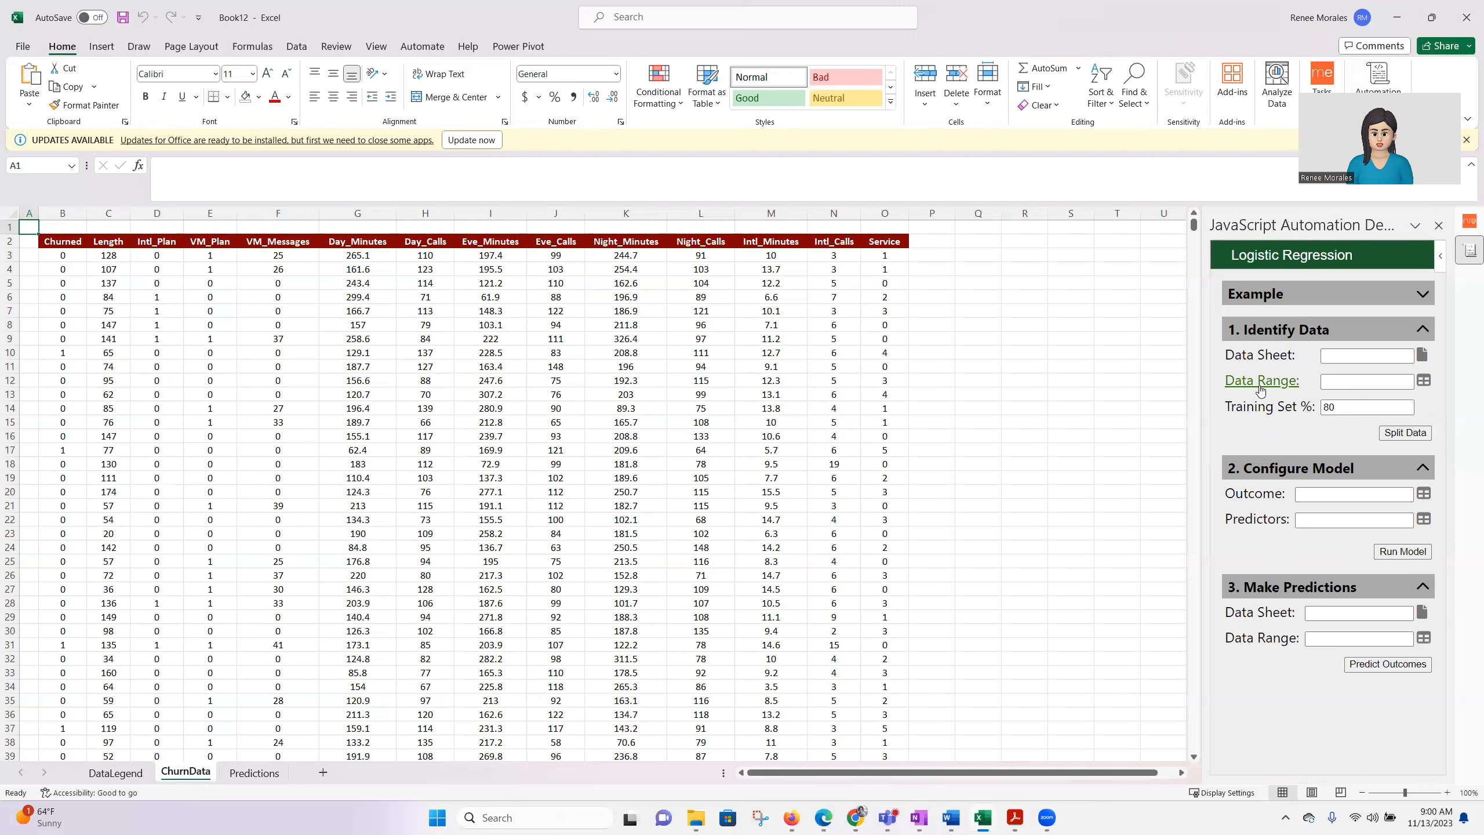
# - Identify the model data as sheet ChurnData, range B2:O4002, covering all columns from Churned to Service
pyautogui.click(64, 240)
pyautogui.press('End')
pyautogui.hotkey('shift', 'Right')
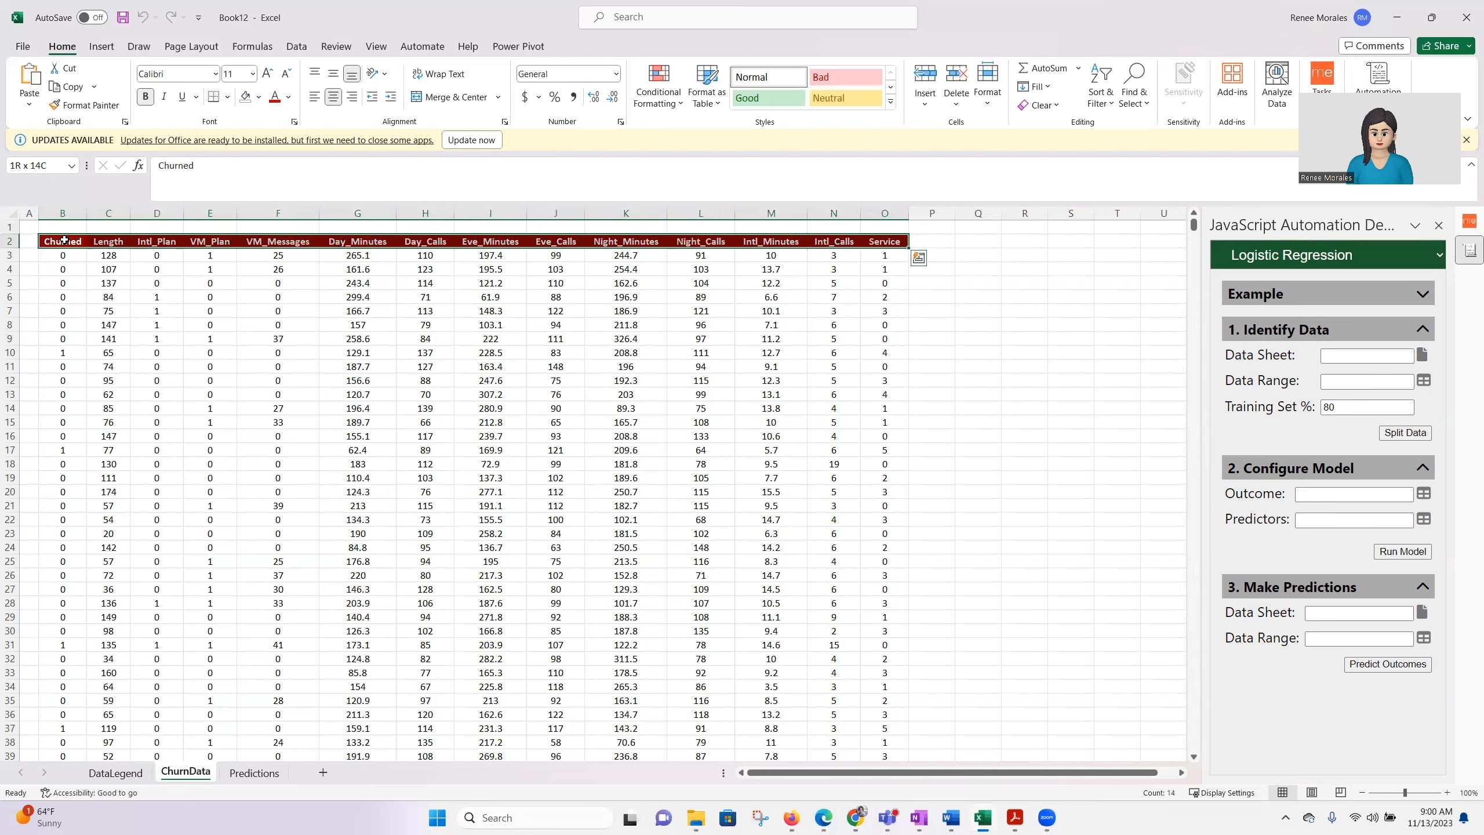
pyautogui.hotkey('shift', 'Down')
pyautogui.press('End')
pyautogui.hotkey('shift', 'Down')
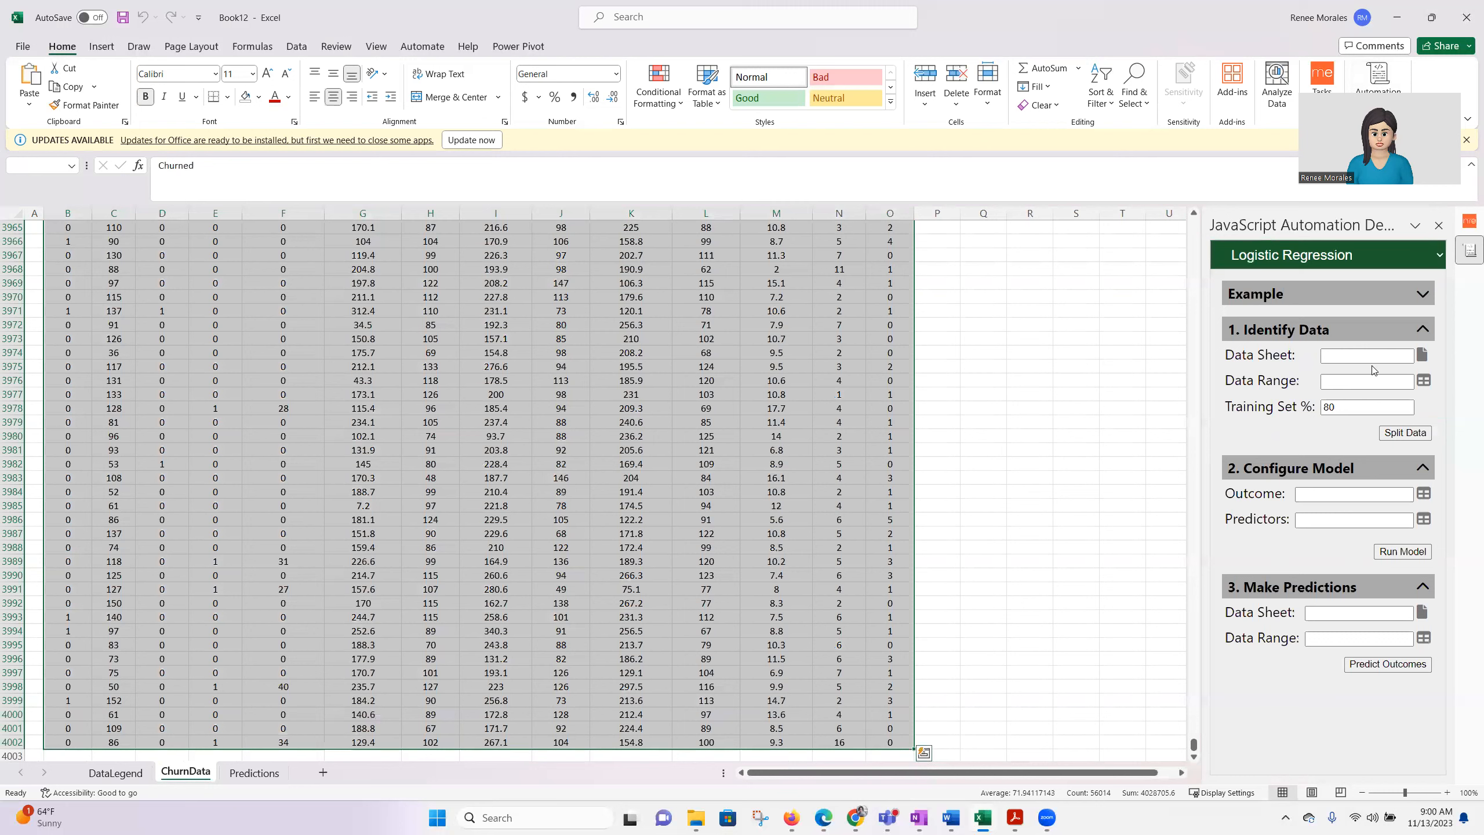
pyautogui.click(1423, 357)
pyautogui.scroll(10, 758, 375)
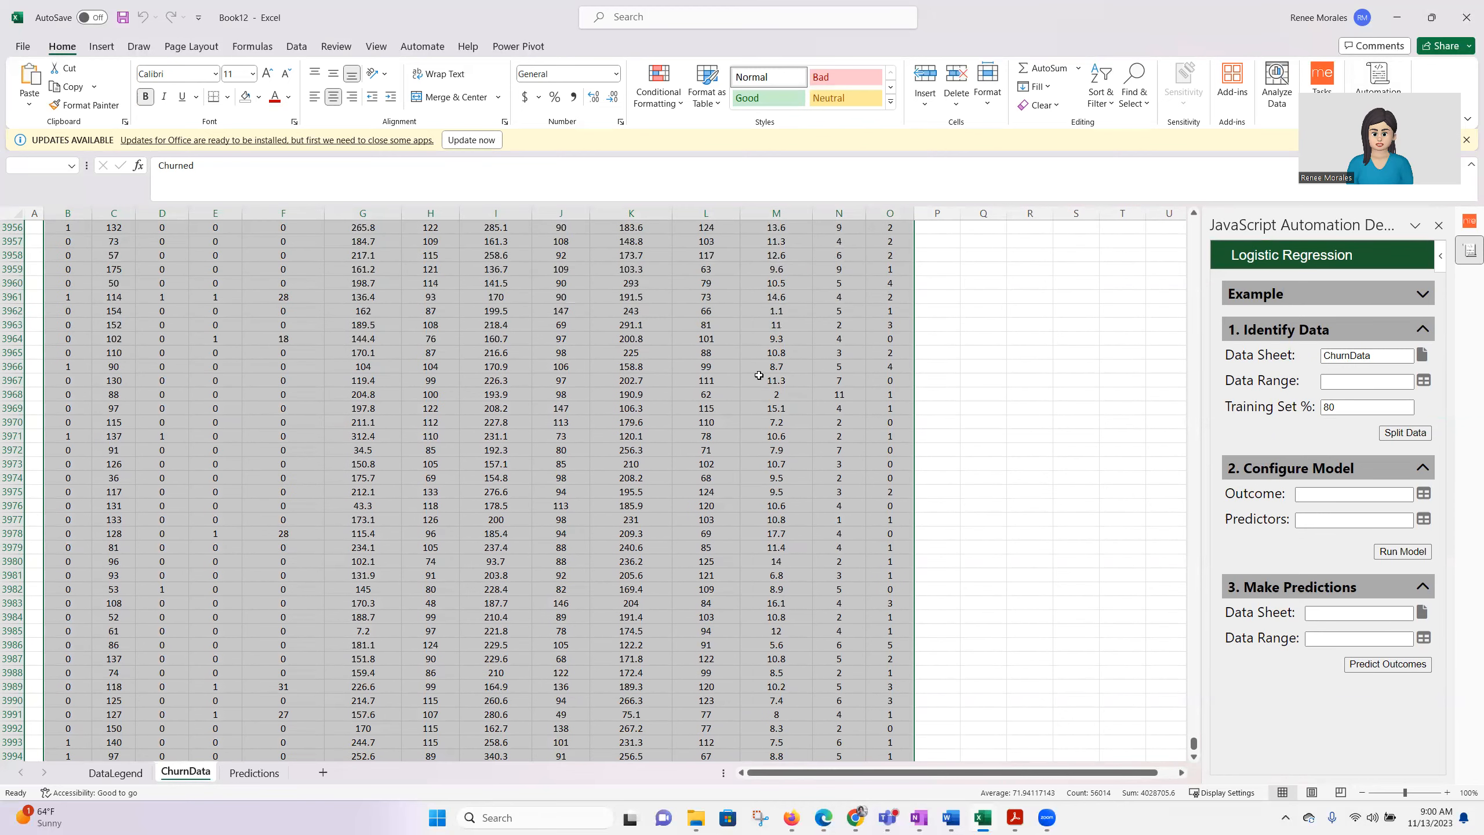
pyautogui.scroll(20, 758, 374)
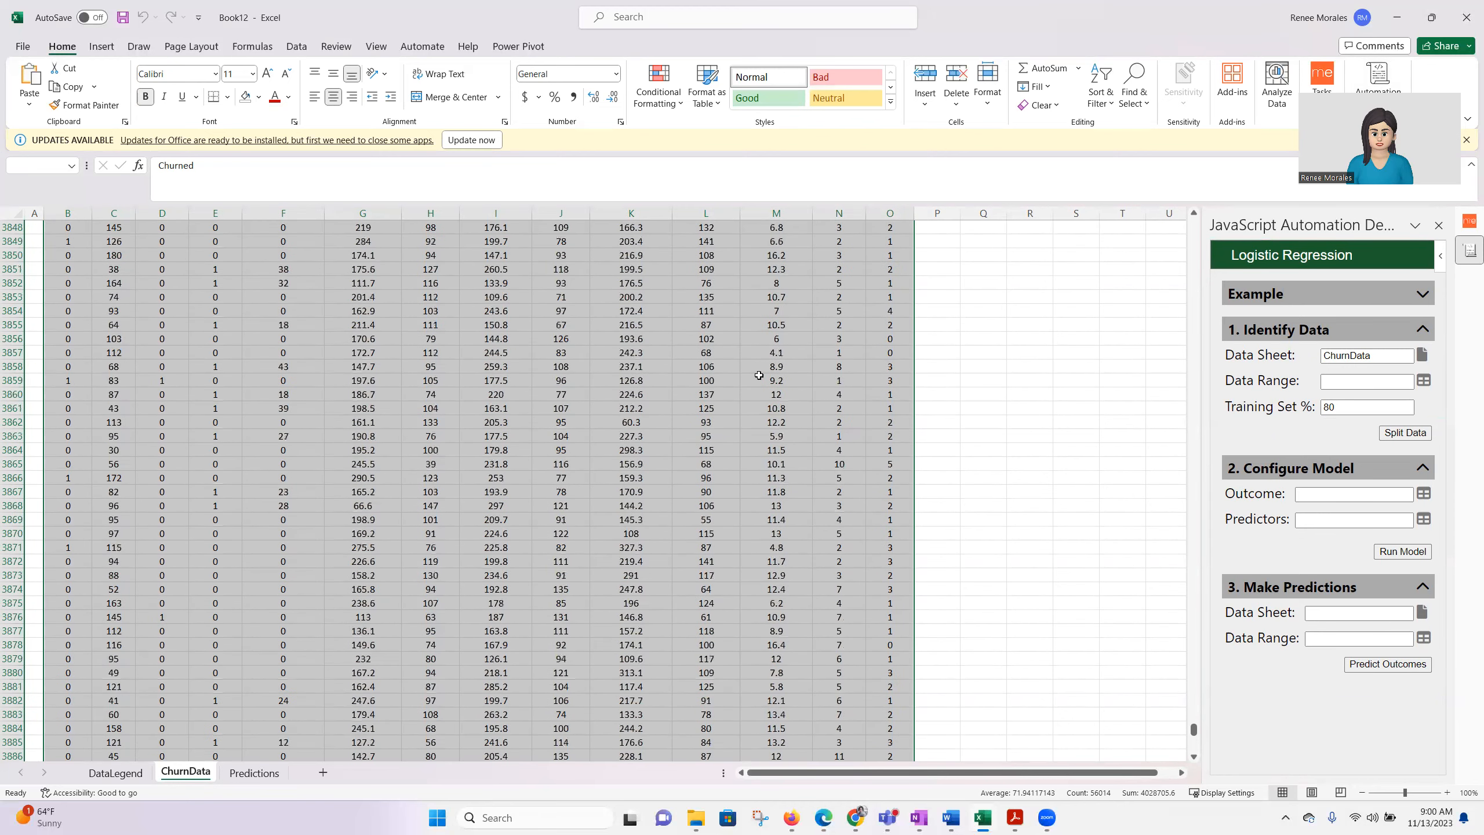
pyautogui.click(1424, 380)
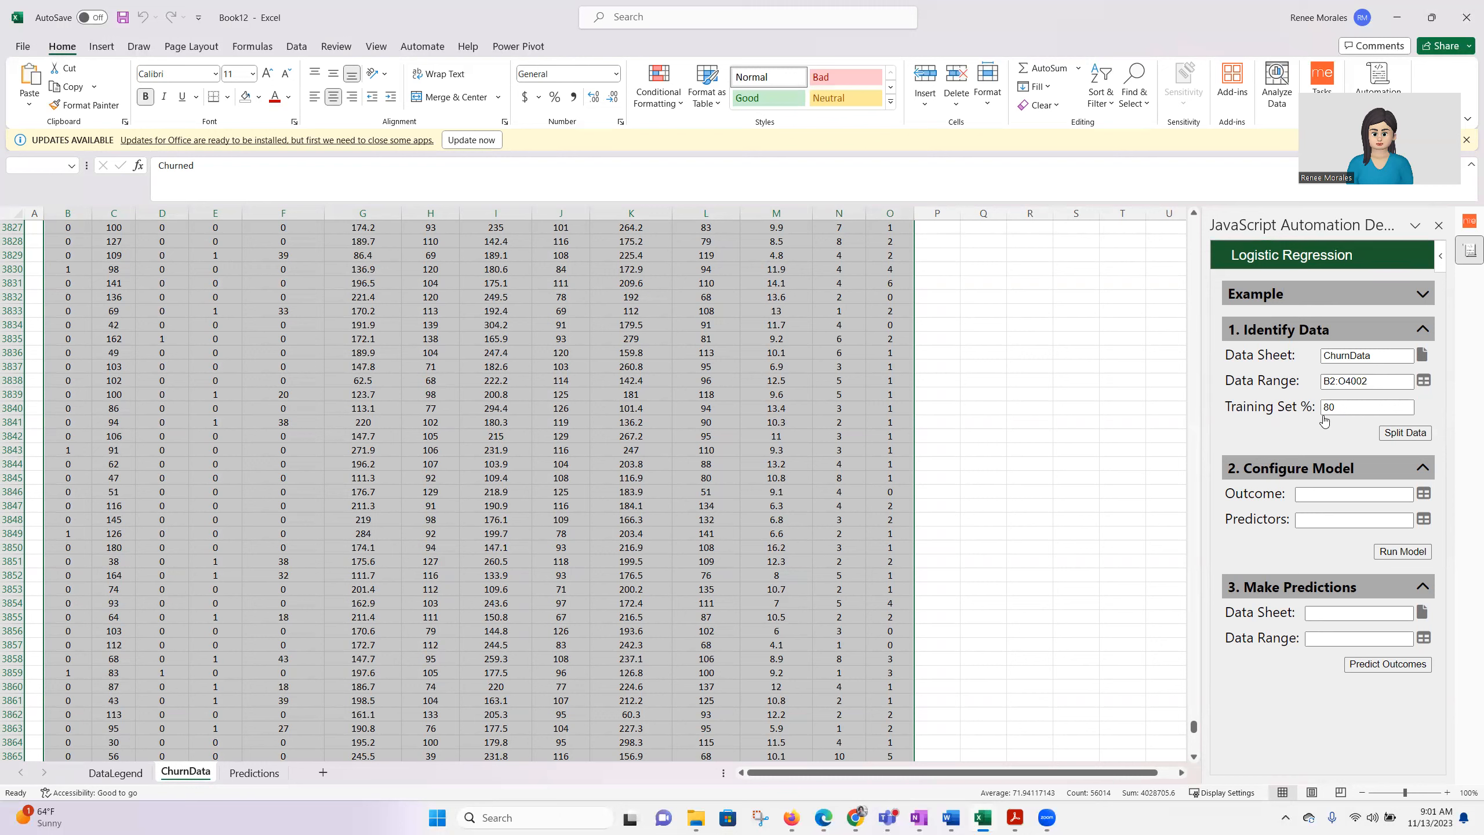
# - Split the data with an 80% training set and inspect the first rows of the resulting Train column
pyautogui.moveTo(1194, 728); pyautogui.dragTo(1256, 228)
pyautogui.click(1416, 437)
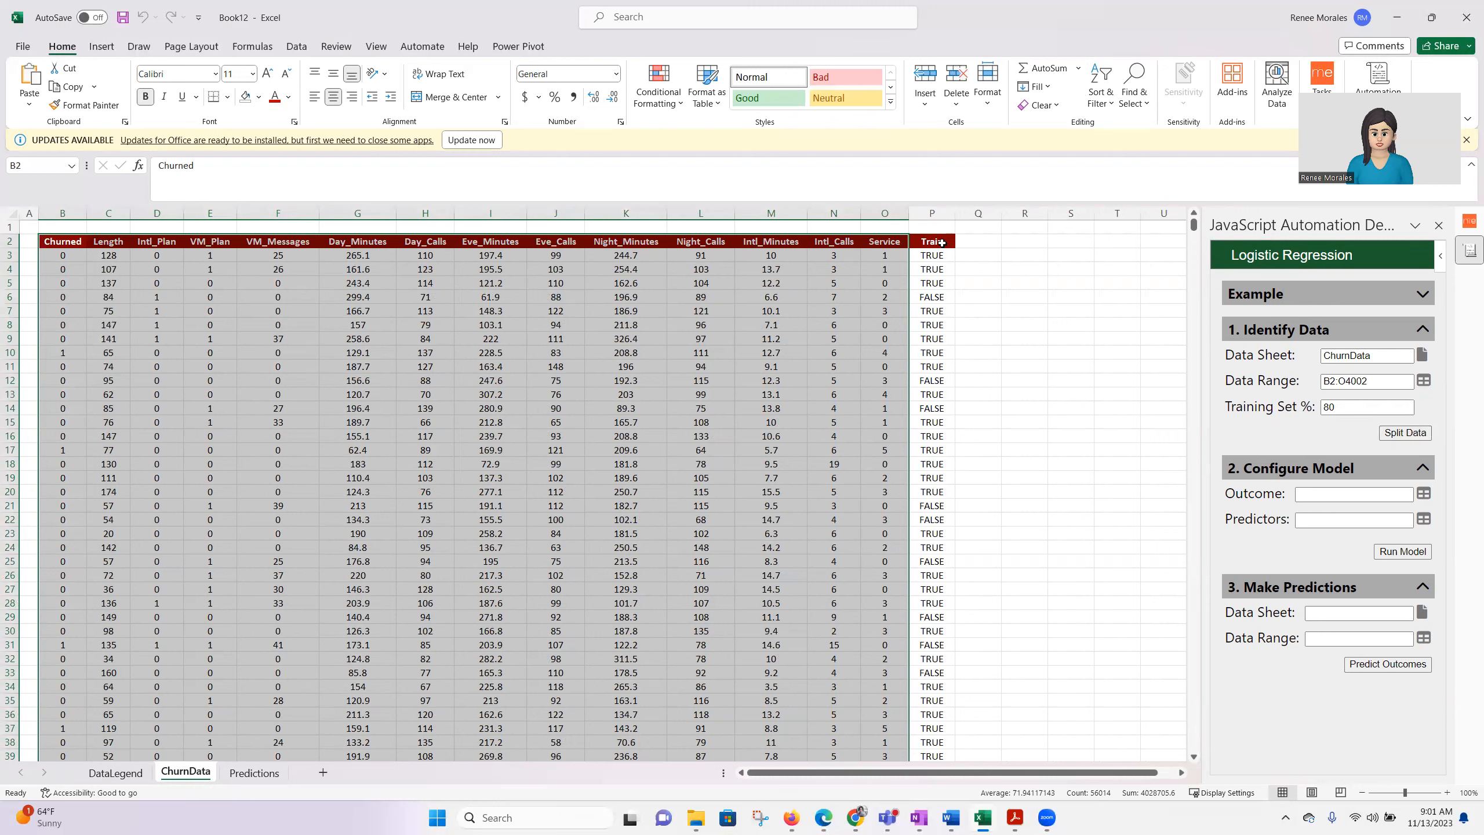
pyautogui.click(941, 242)
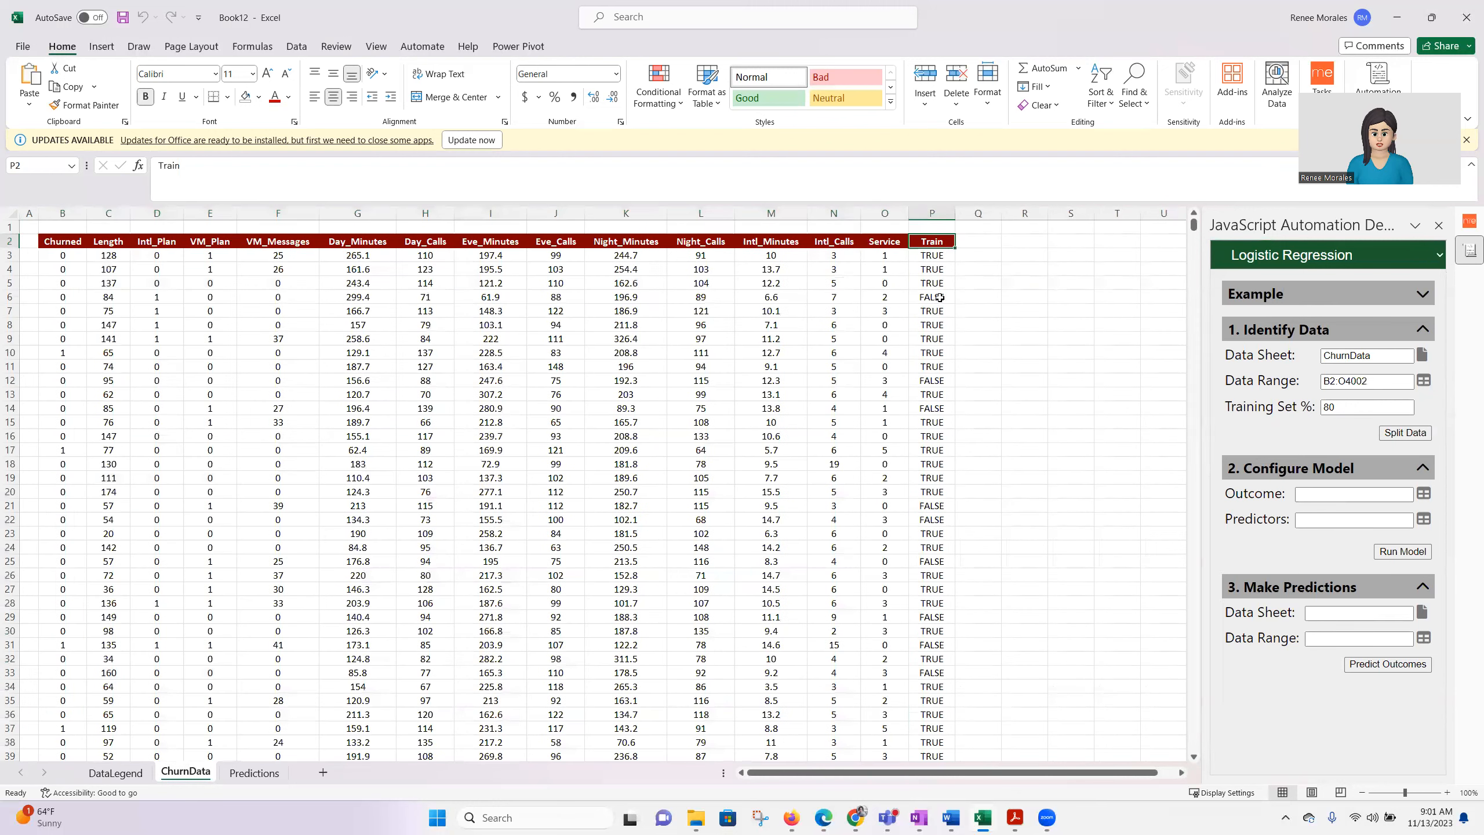
pyautogui.click(942, 259)
pyautogui.click(939, 268)
pyautogui.click(935, 279)
pyautogui.click(938, 298)
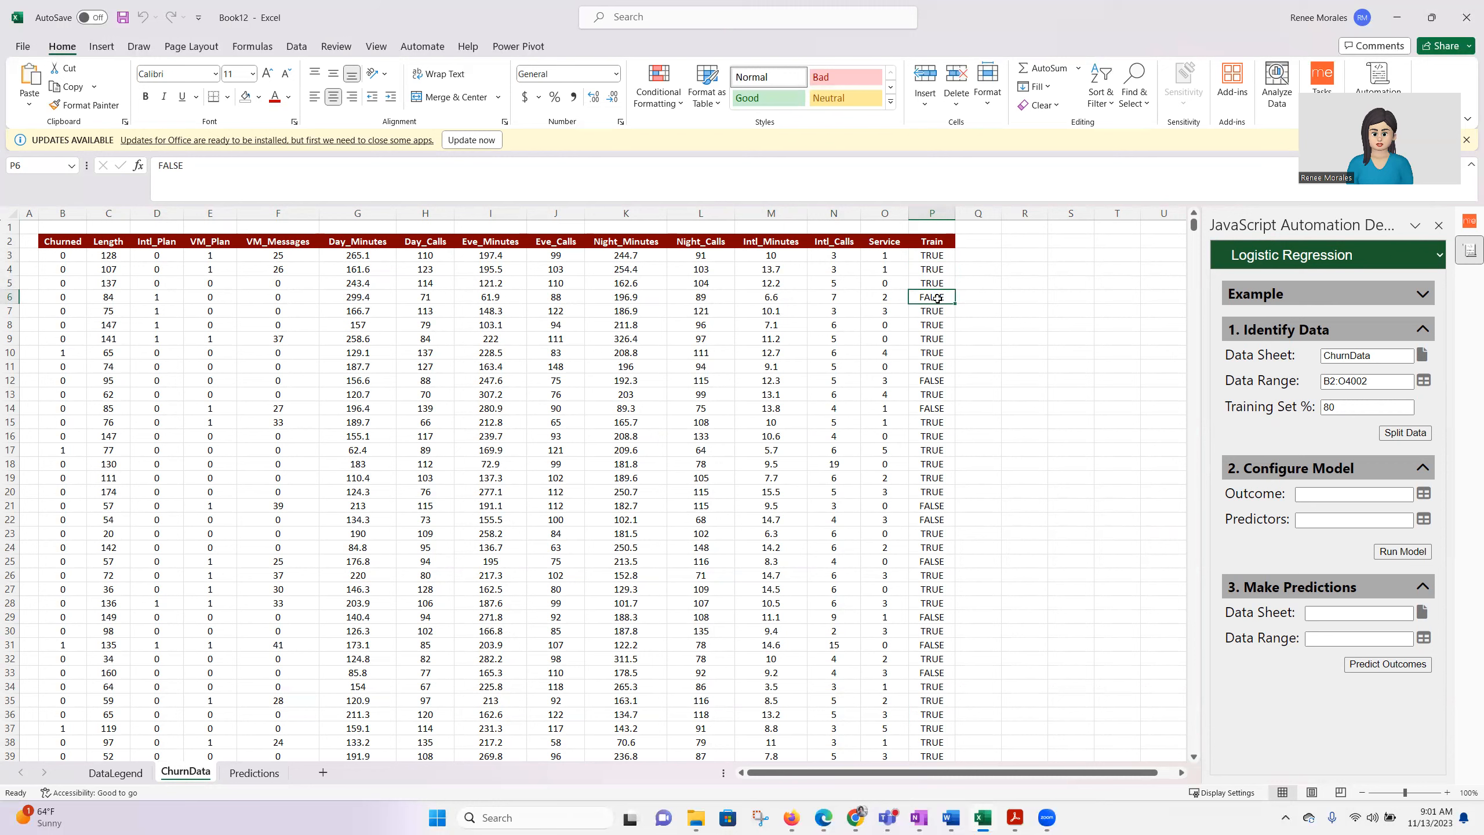
# - Set the model's outcome to the Churned column, range B2:B4002
pyautogui.click(61, 243)
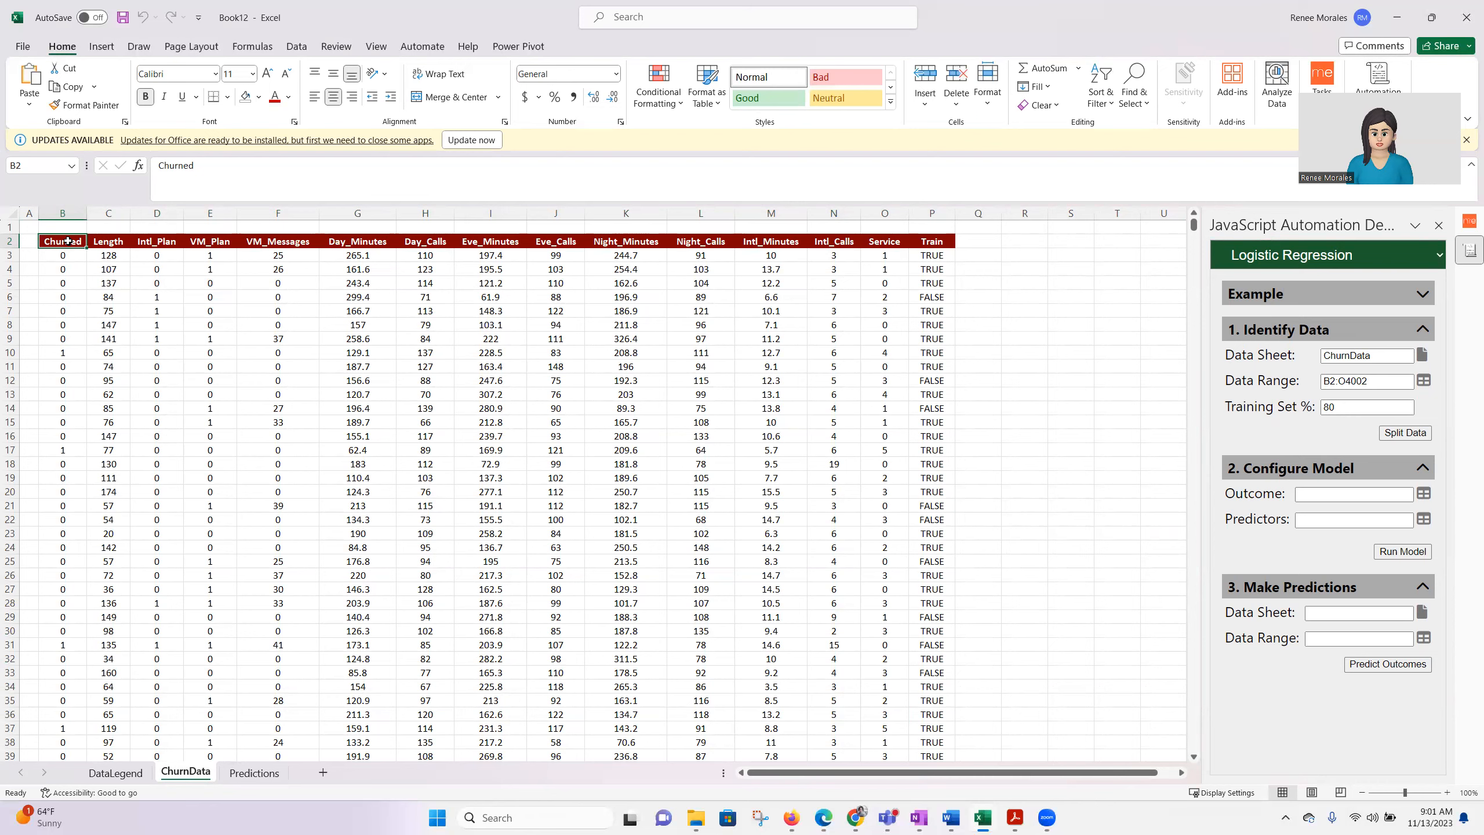
pyautogui.press('End')
pyautogui.hotkey('shift', 'Down')
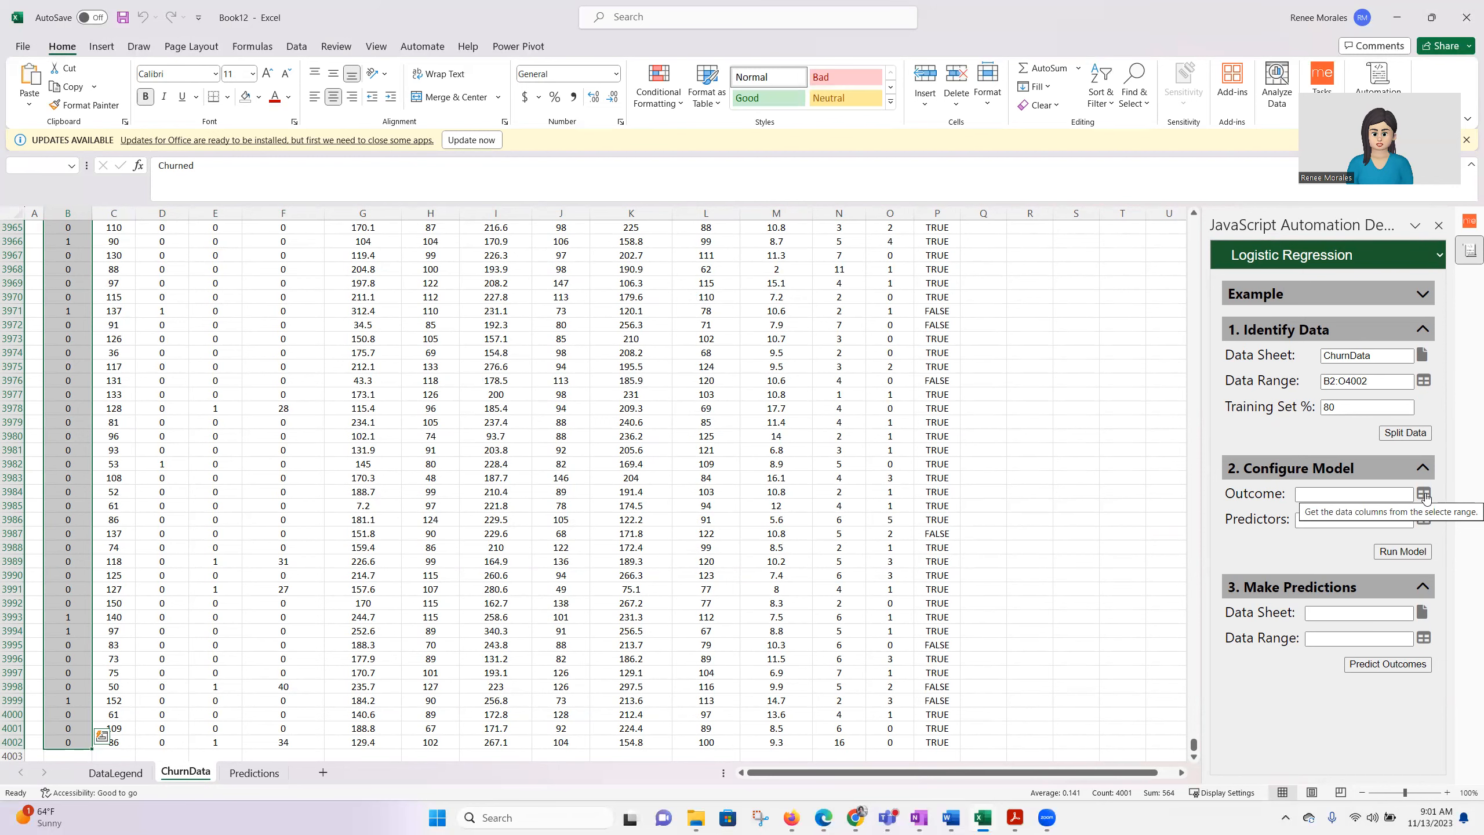
pyautogui.click(1424, 495)
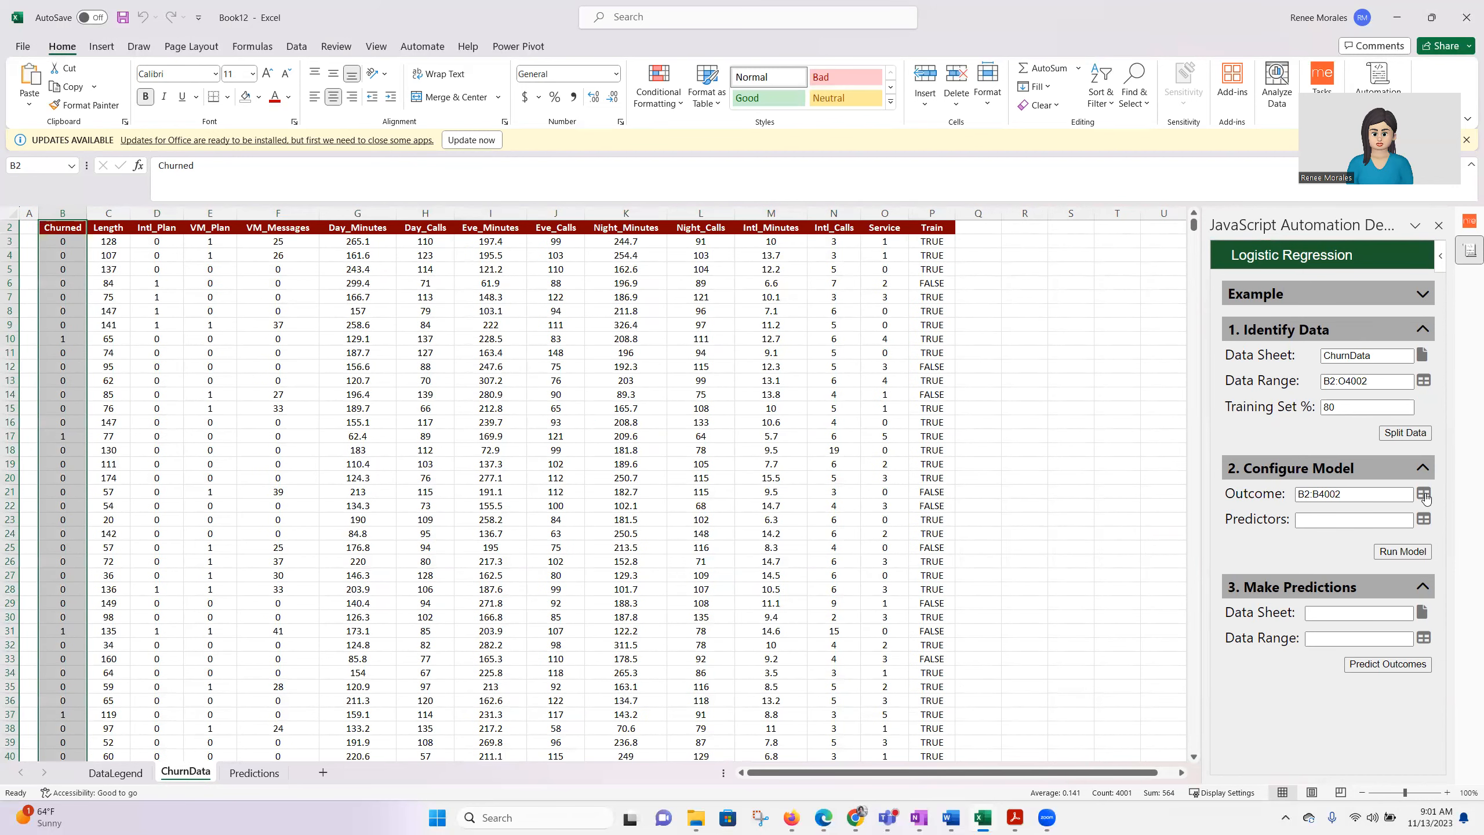
# - Set the predictors to C2:O4002, Length through Service without the Train column, and run the model
pyautogui.click(106, 229)
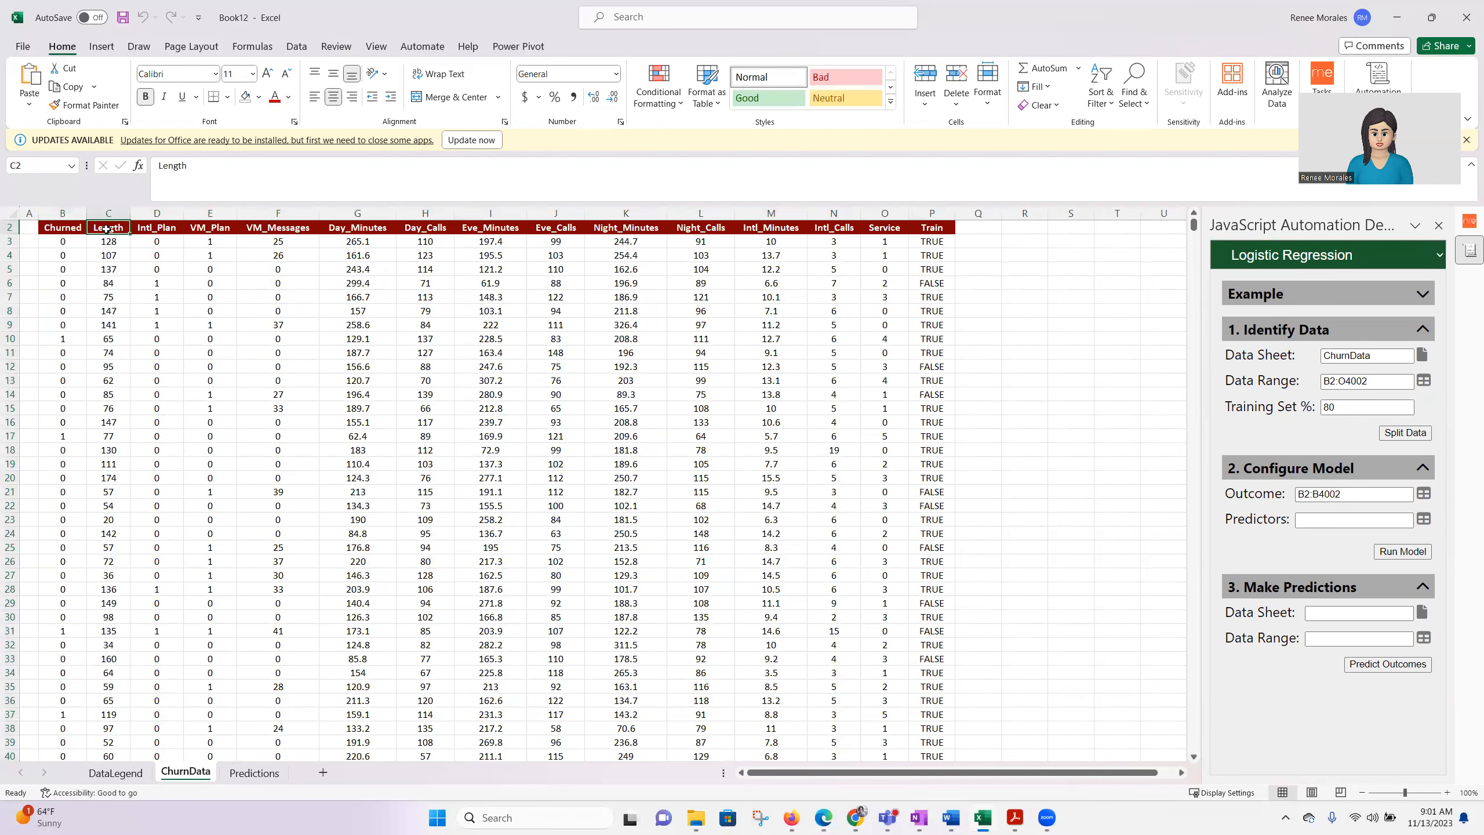
pyautogui.hotkey('ctrl', 'shift', 'Right')
pyautogui.hotkey('shift', 'Left')
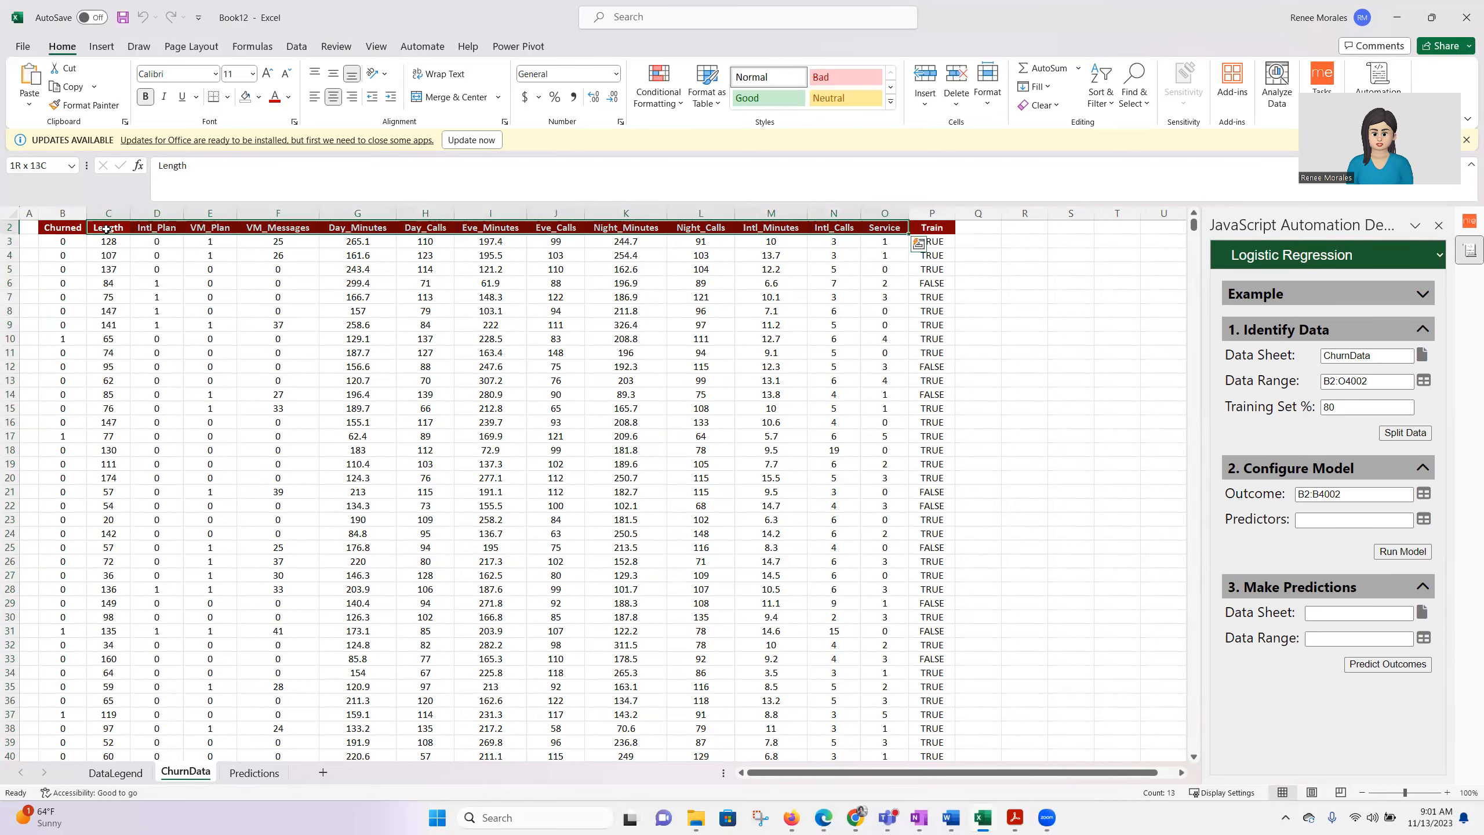
pyautogui.press('End')
pyautogui.hotkey('shift', 'Down')
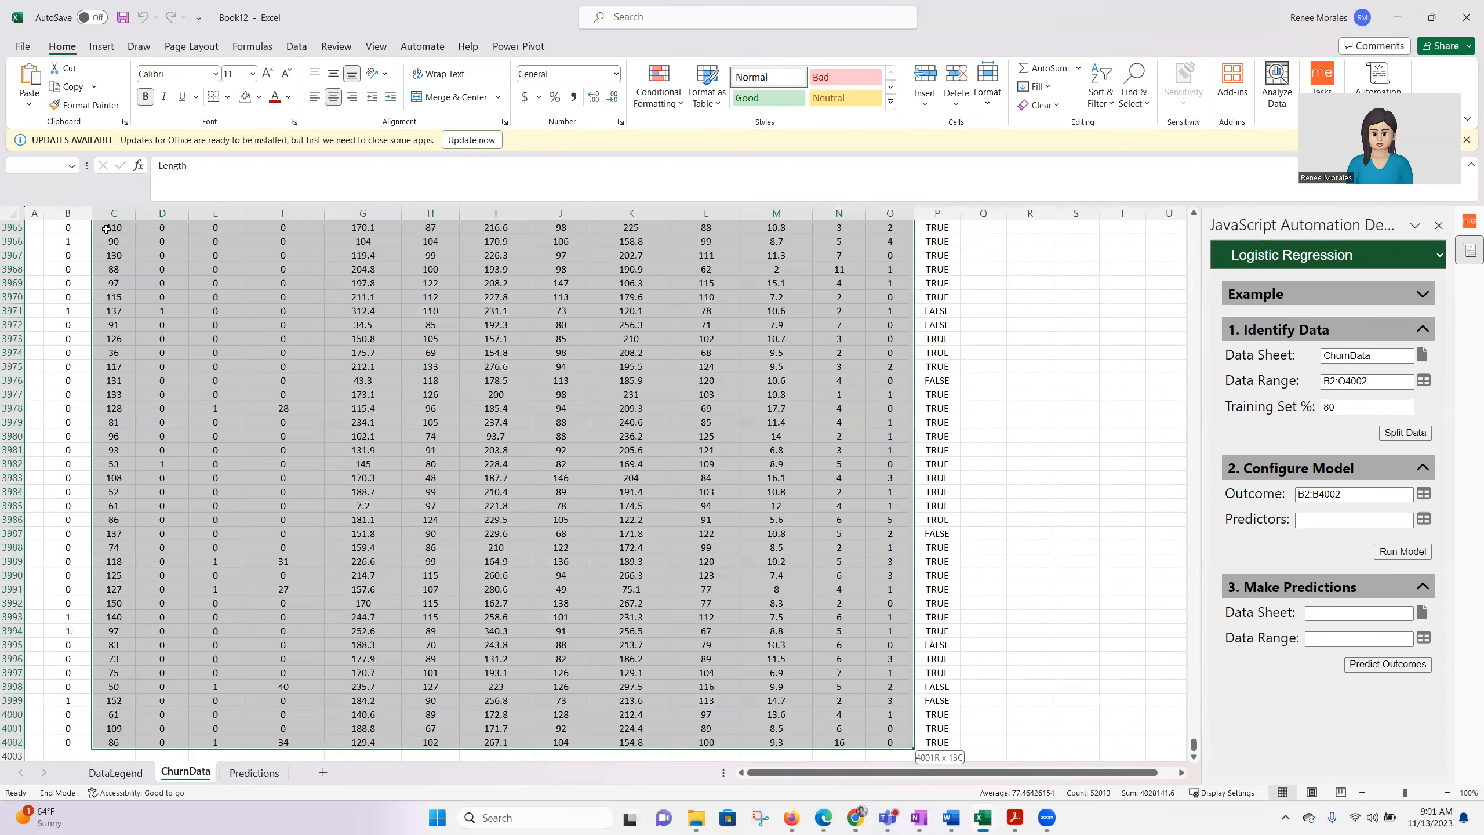
pyautogui.moveTo(1194, 745); pyautogui.dragTo(1196, 208)
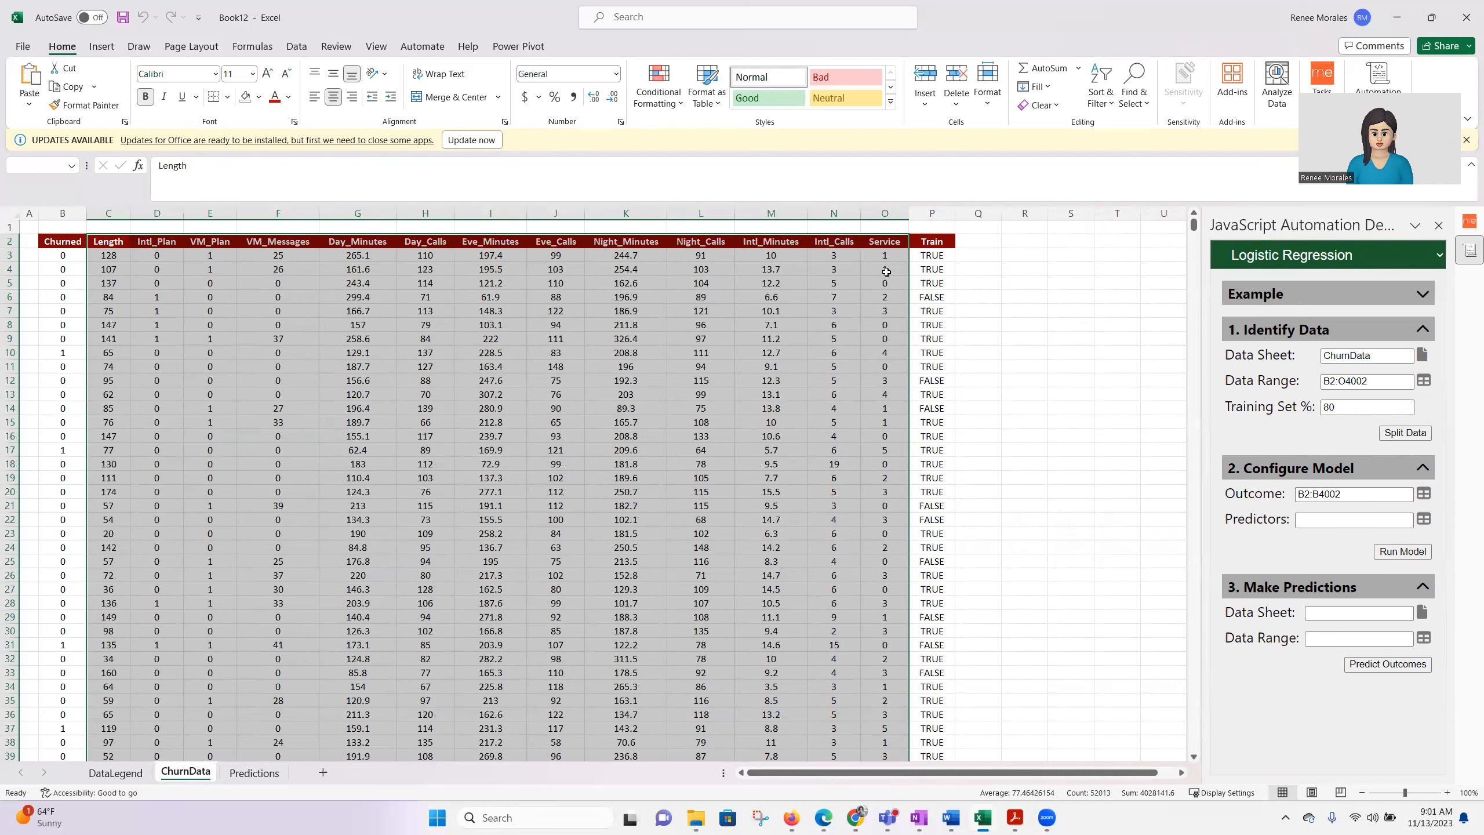
pyautogui.click(1424, 520)
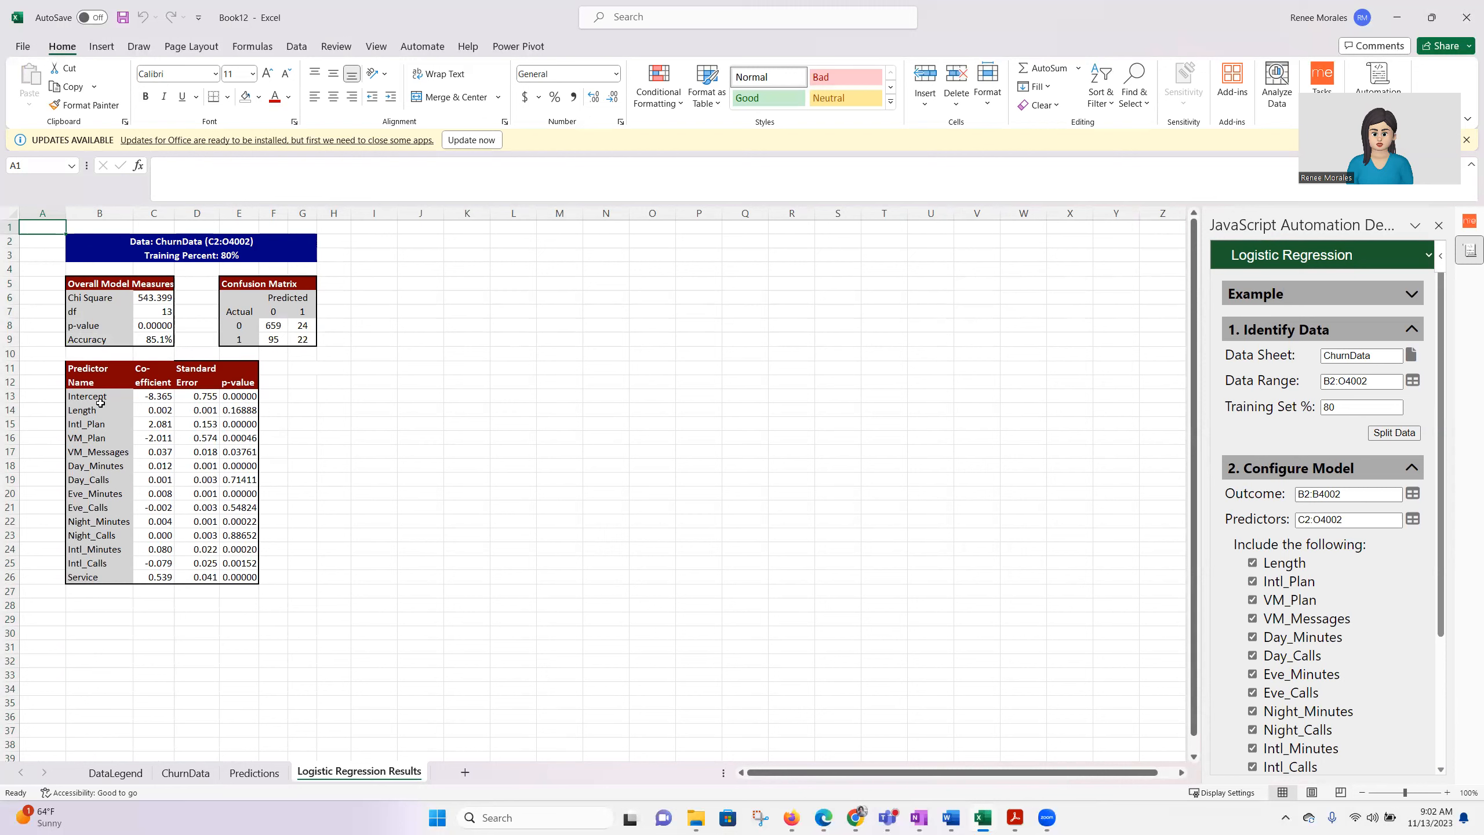
# - Review the predictors' p-values and highlight the rows from Intl_Plan to Day_Minutes in yellow
pyautogui.moveTo(249, 398); pyautogui.dragTo(241, 574)
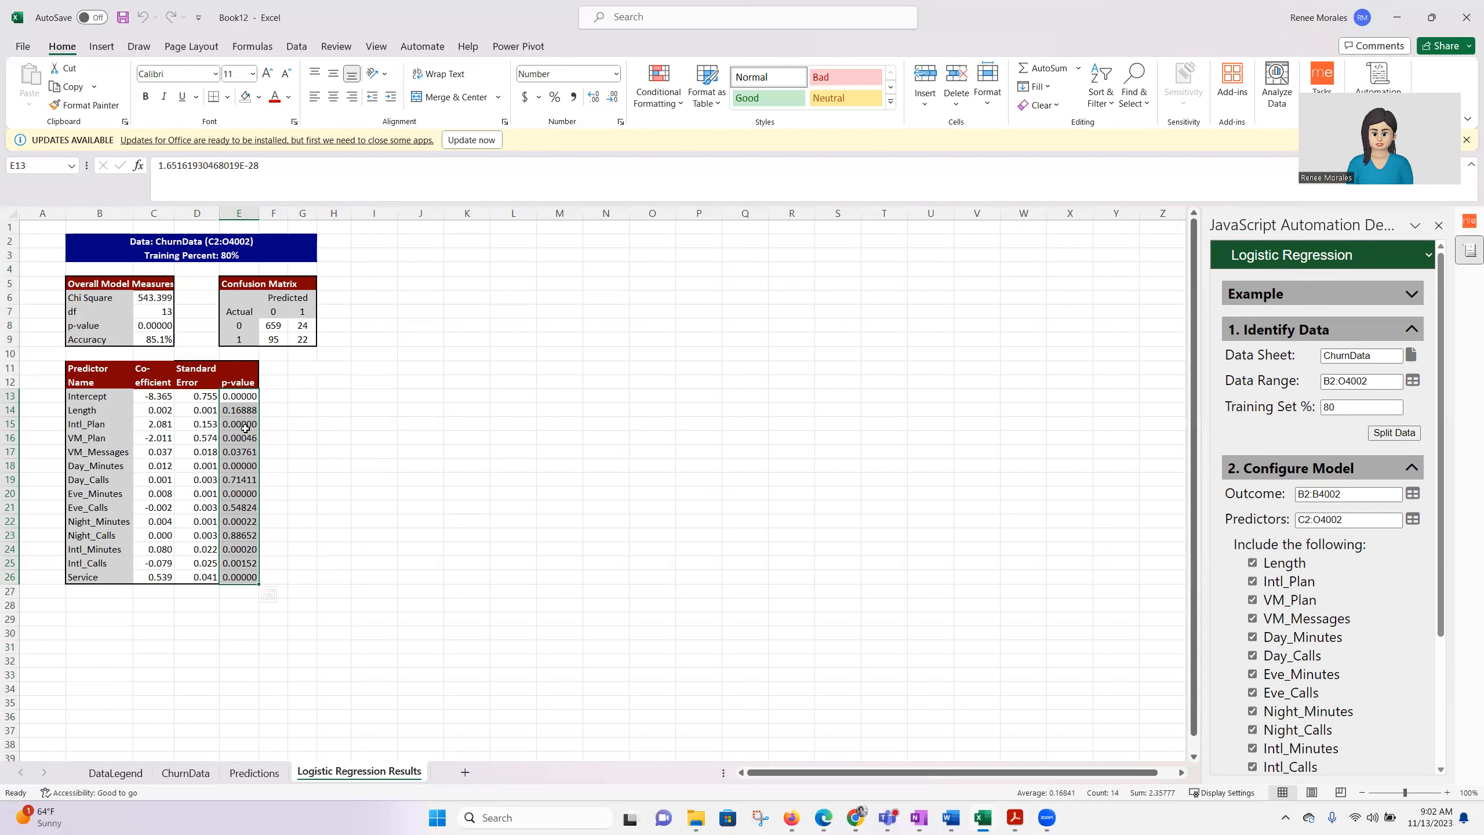
pyautogui.moveTo(74, 426); pyautogui.dragTo(237, 462)
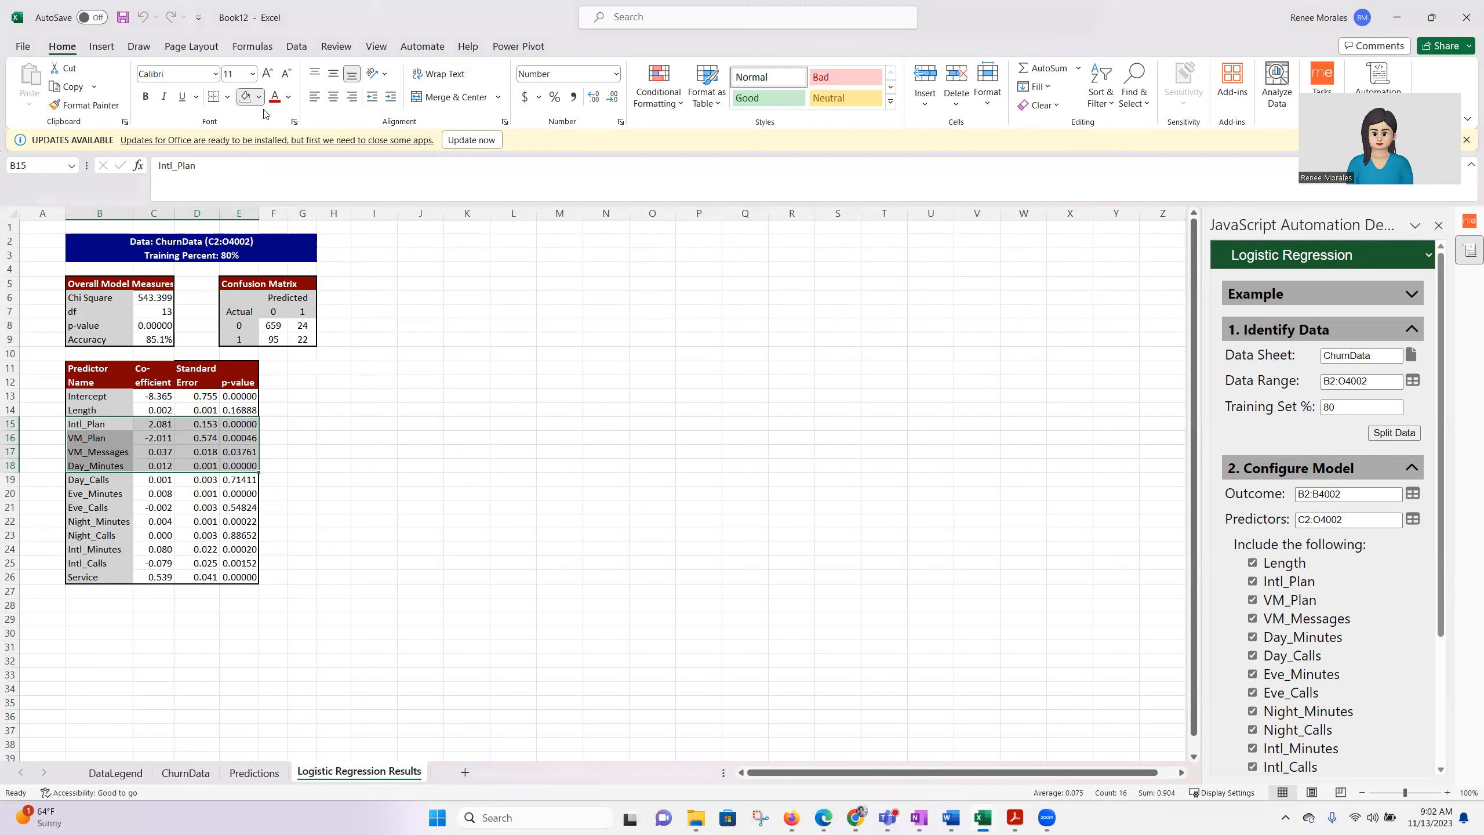
pyautogui.click(258, 97)
pyautogui.click(277, 232)
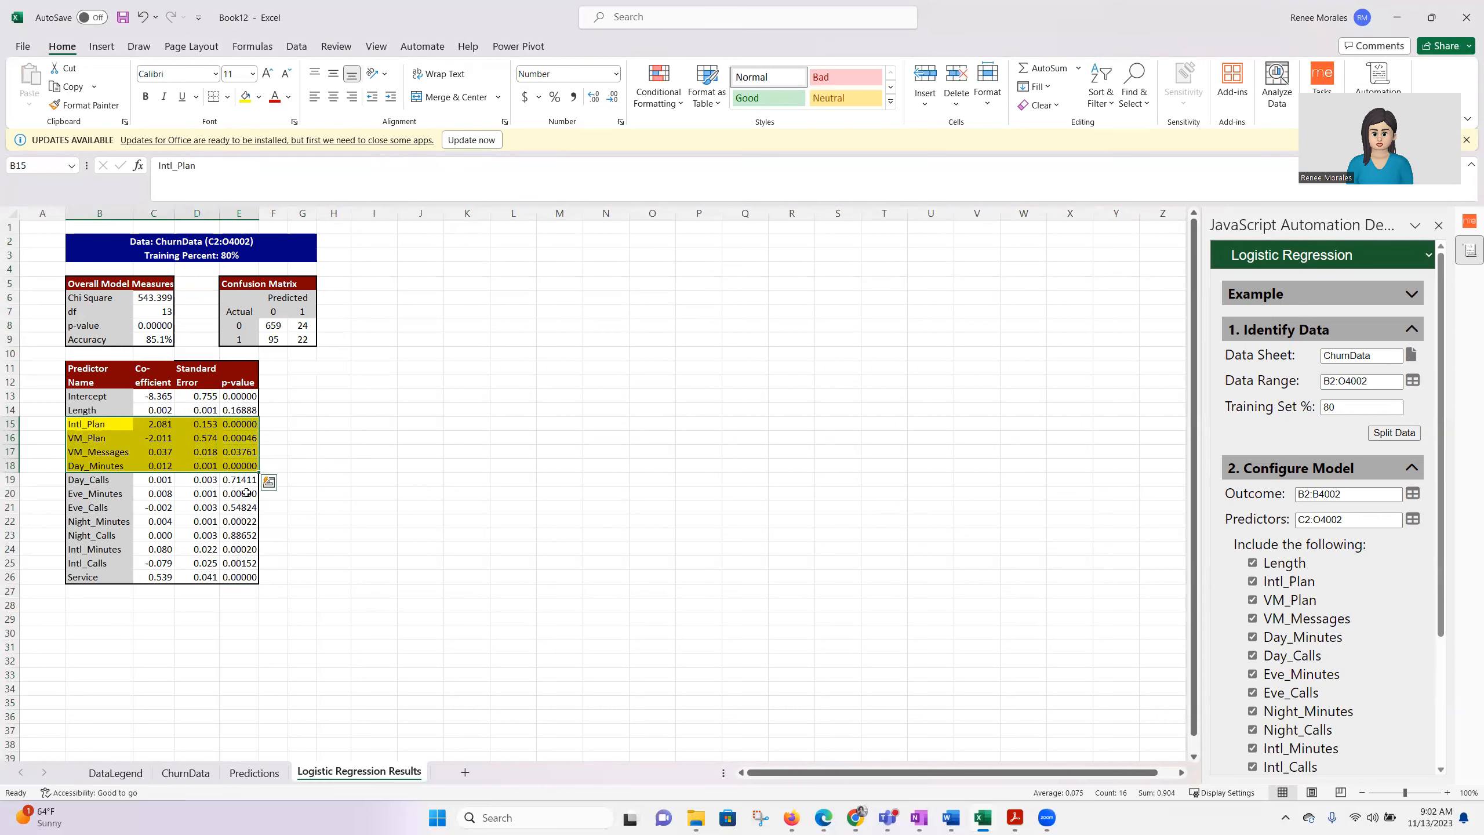
# - Highlight the remaining significant predictor rows in yellow: Eve_Minutes, Night_Minutes, and Intl_Minutes through Service
pyautogui.moveTo(109, 495); pyautogui.dragTo(240, 495)
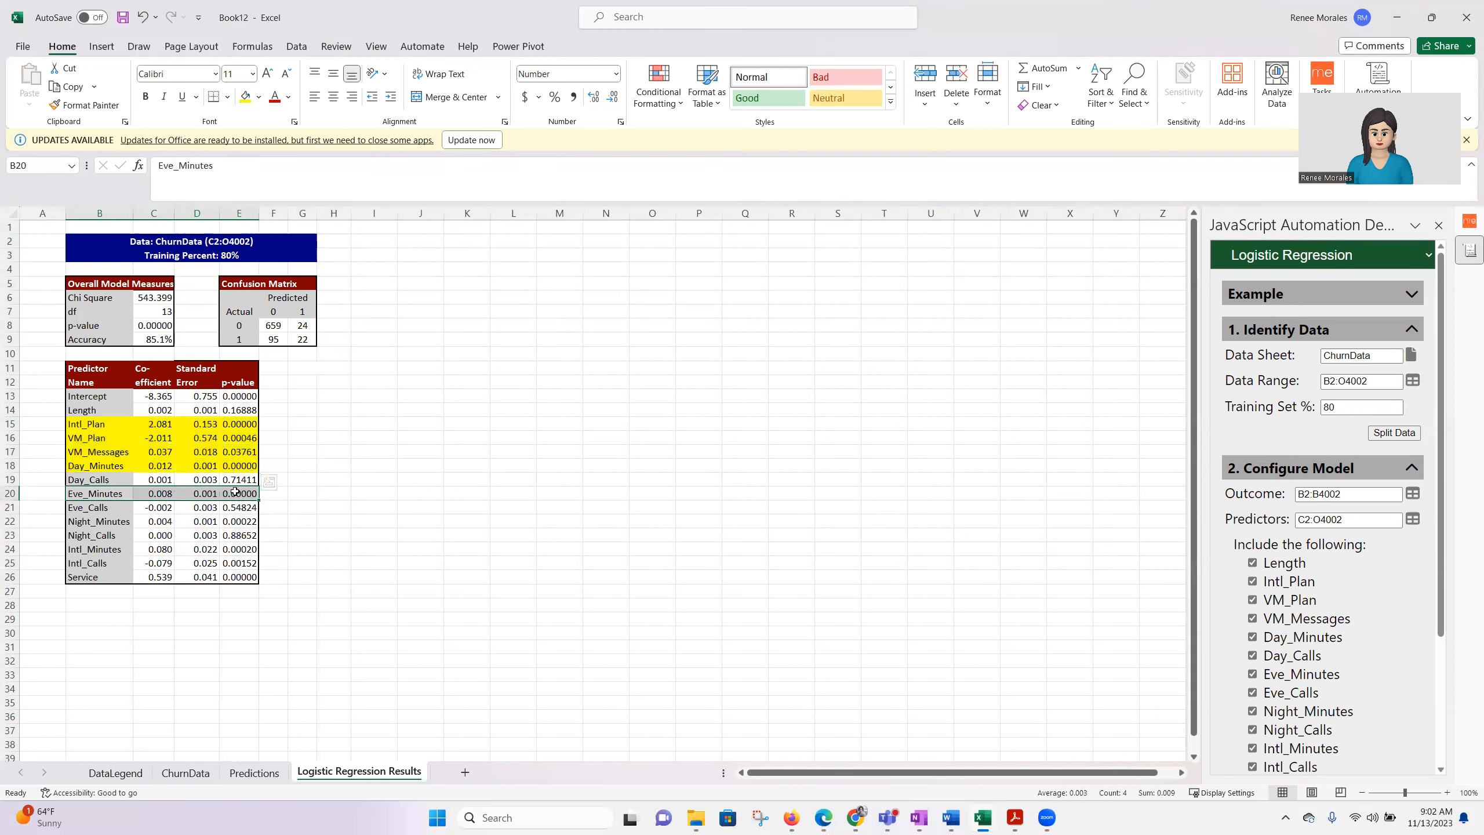
pyautogui.click(245, 97)
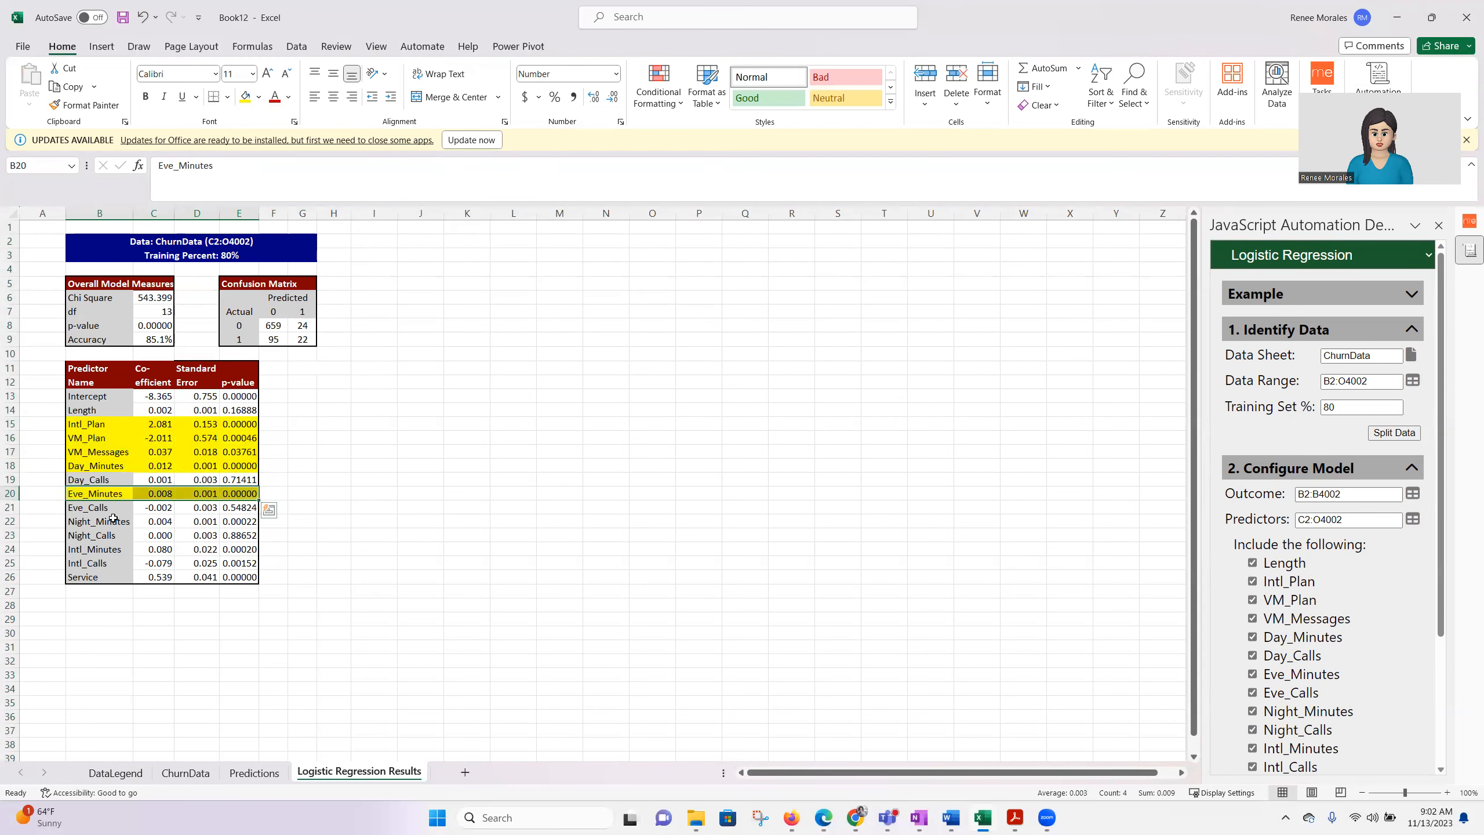
pyautogui.click(96, 521)
pyautogui.moveTo(186, 524); pyautogui.dragTo(239, 521)
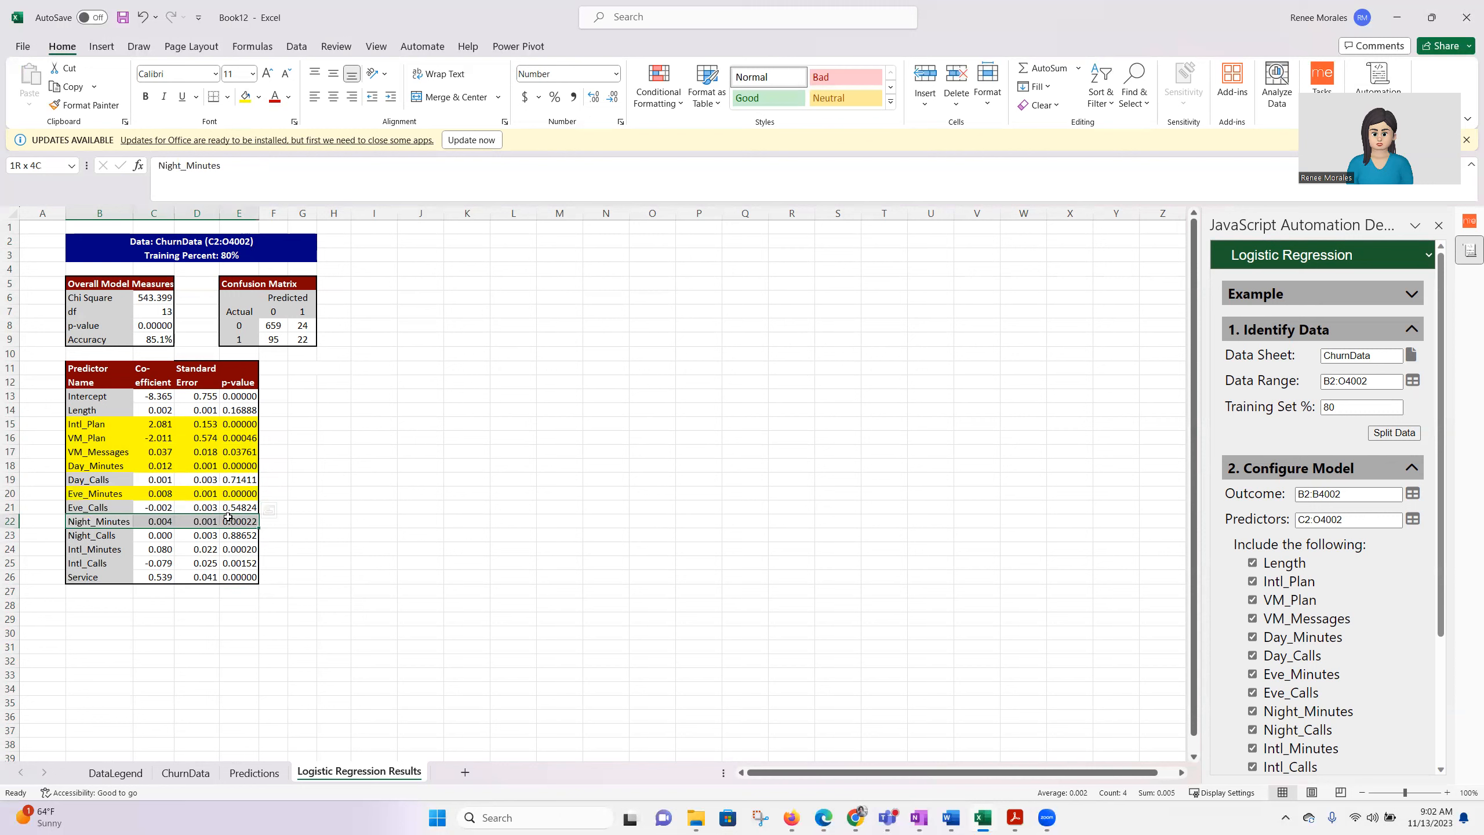
pyautogui.click(246, 97)
pyautogui.moveTo(94, 550); pyautogui.dragTo(234, 577)
pyautogui.click(246, 96)
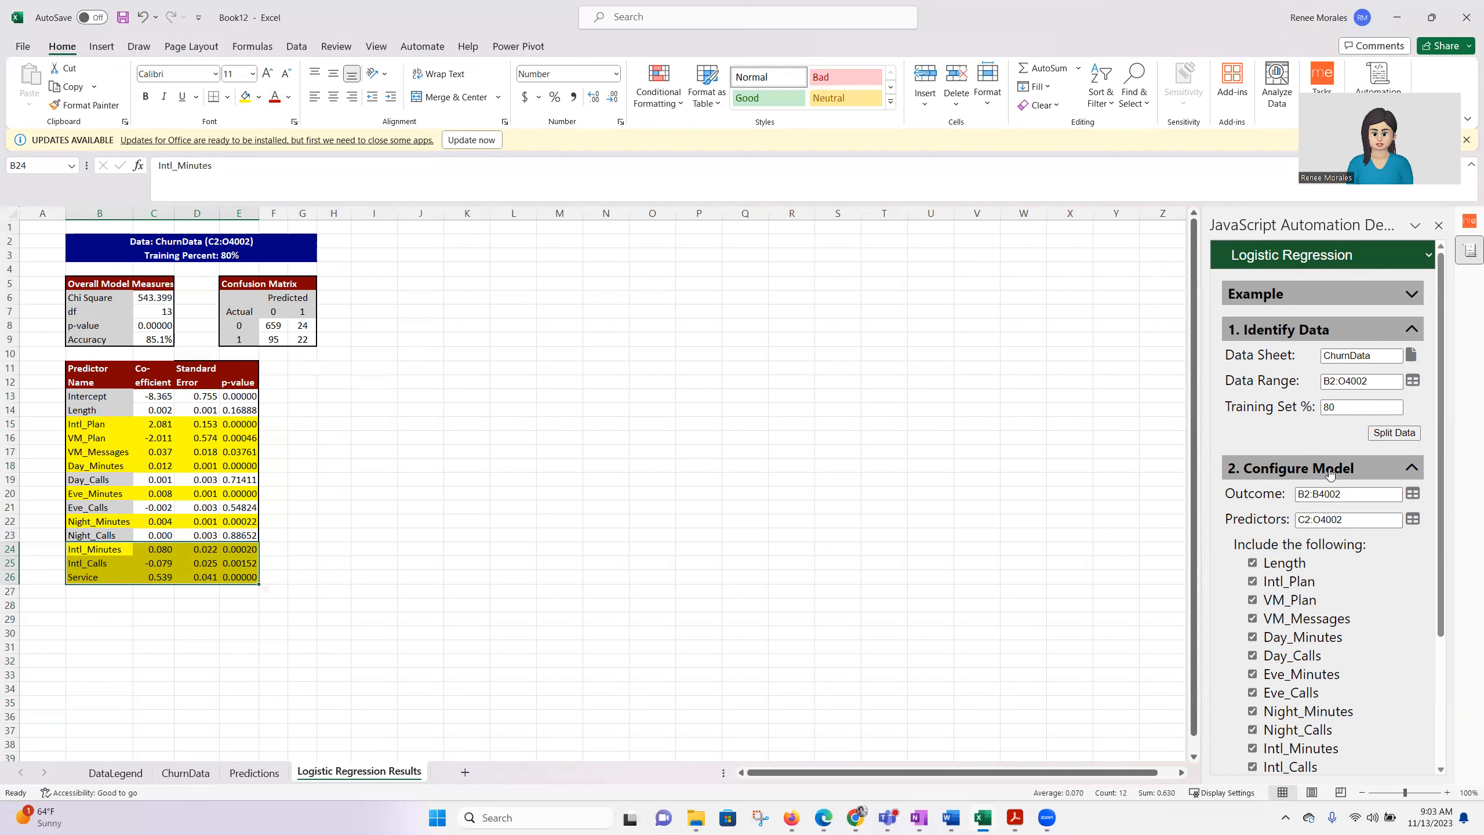
# - Exclude Length, Day_Calls, Eve_Calls and Night_Calls from the predictors, rerun the model and check the new p-values
pyautogui.scroll(-5, 1373, 602)
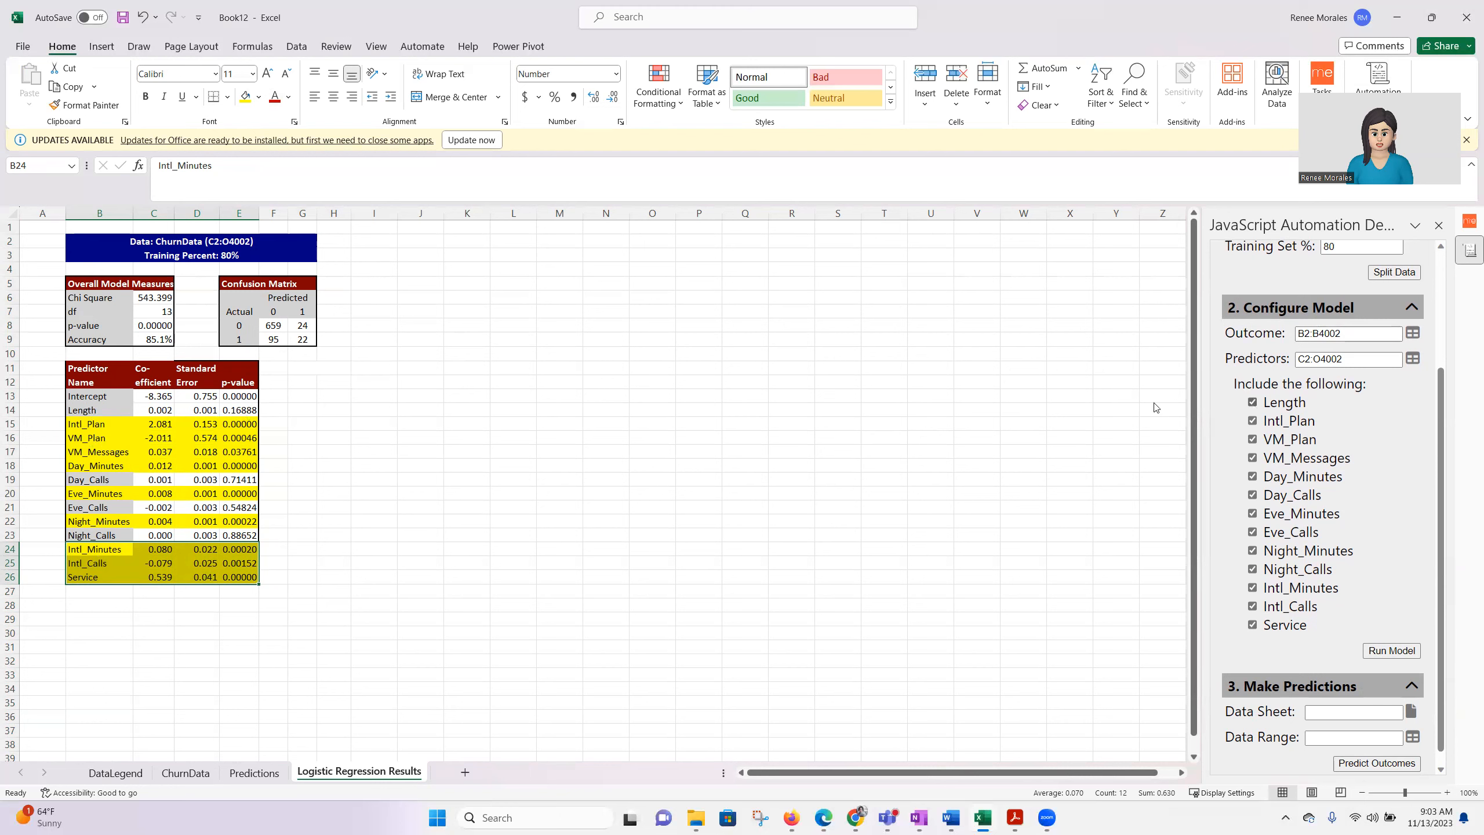
pyautogui.click(1252, 403)
pyautogui.click(1251, 532)
pyautogui.click(1391, 651)
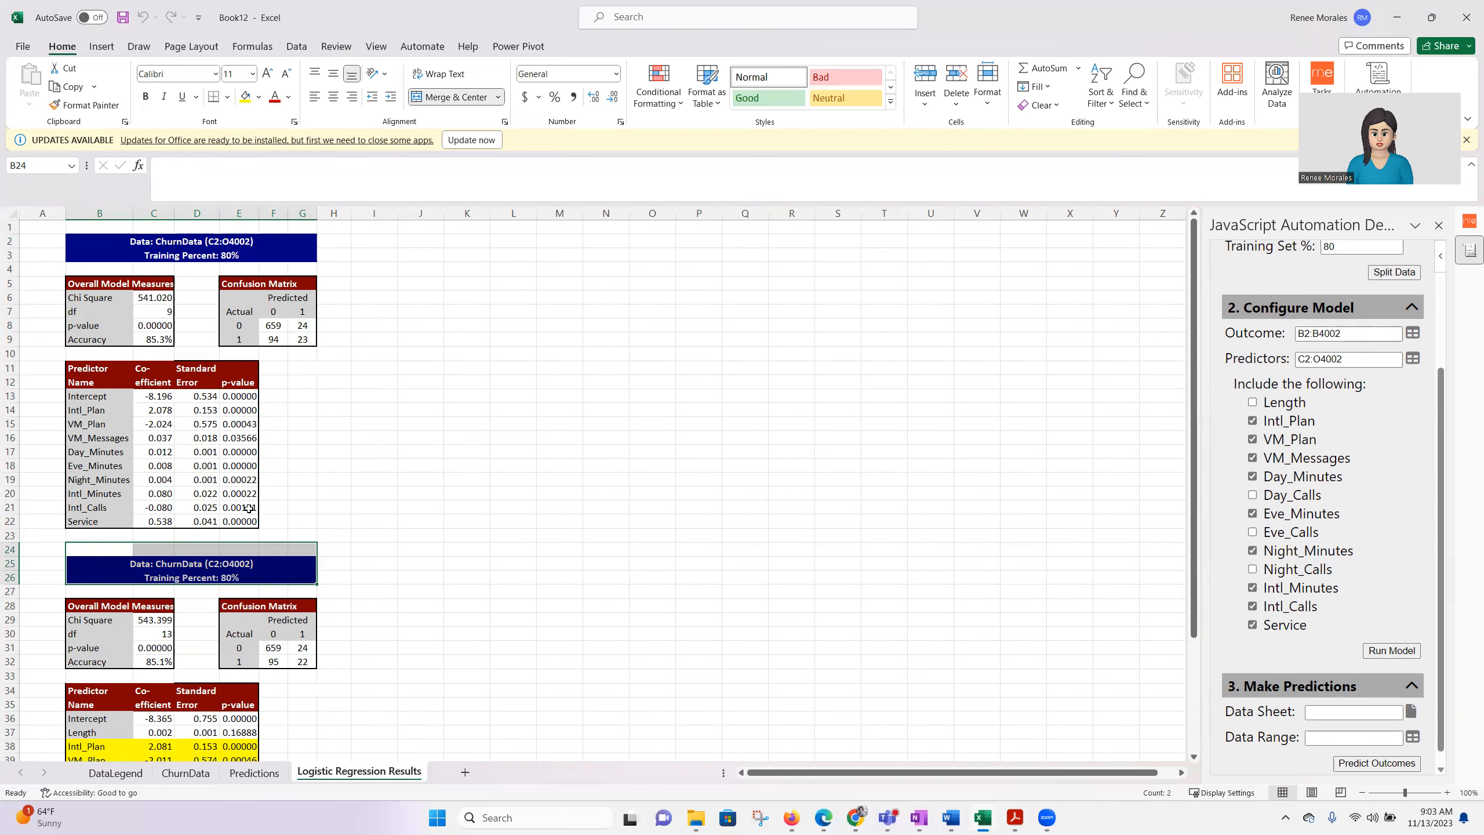
pyautogui.moveTo(243, 398); pyautogui.dragTo(244, 520)
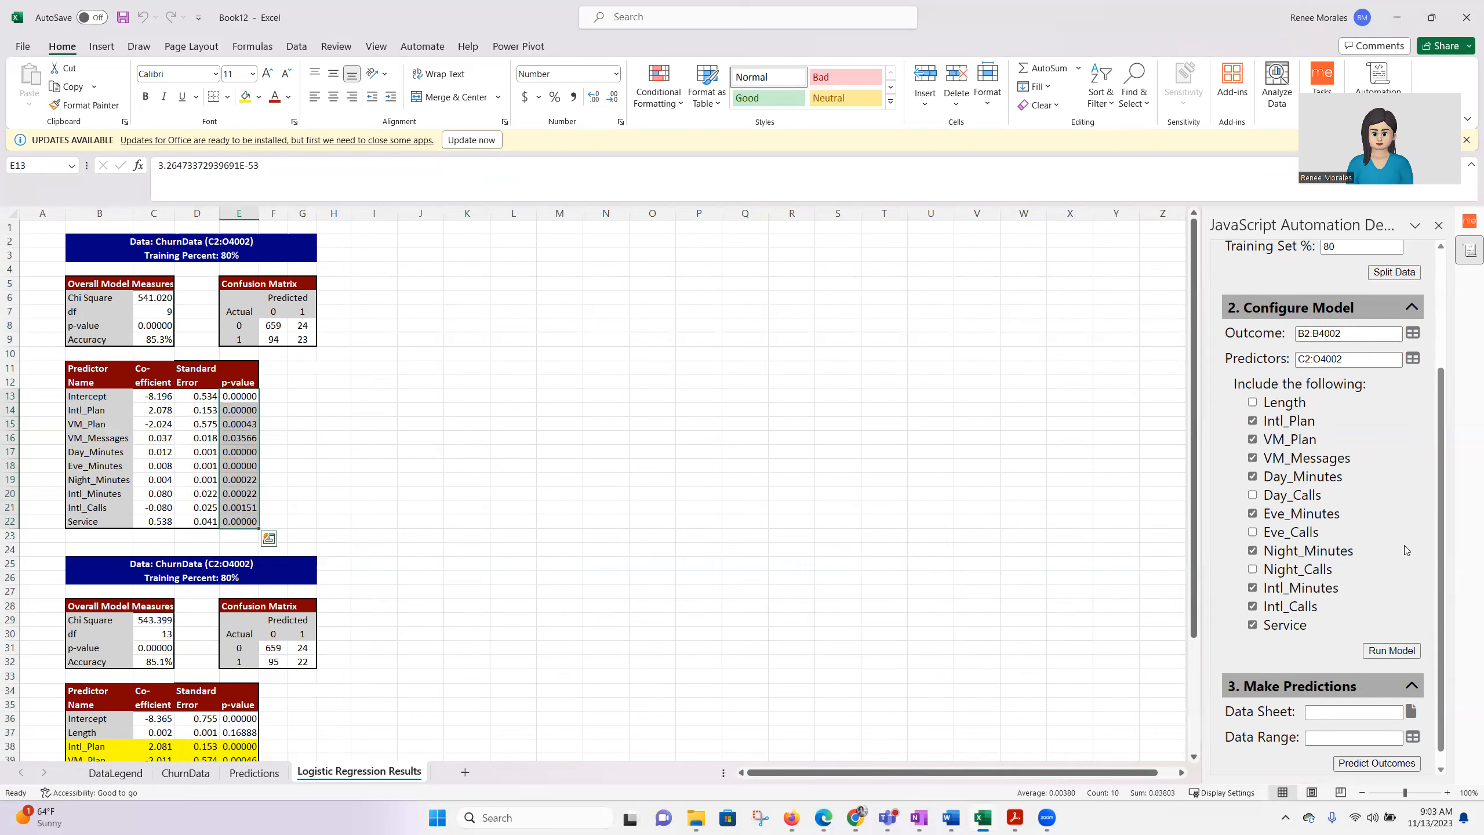
# - Predict the outcomes for the current customers using the Predictions sheet with data range B2:N12
pyautogui.scroll(-1, 1397, 562)
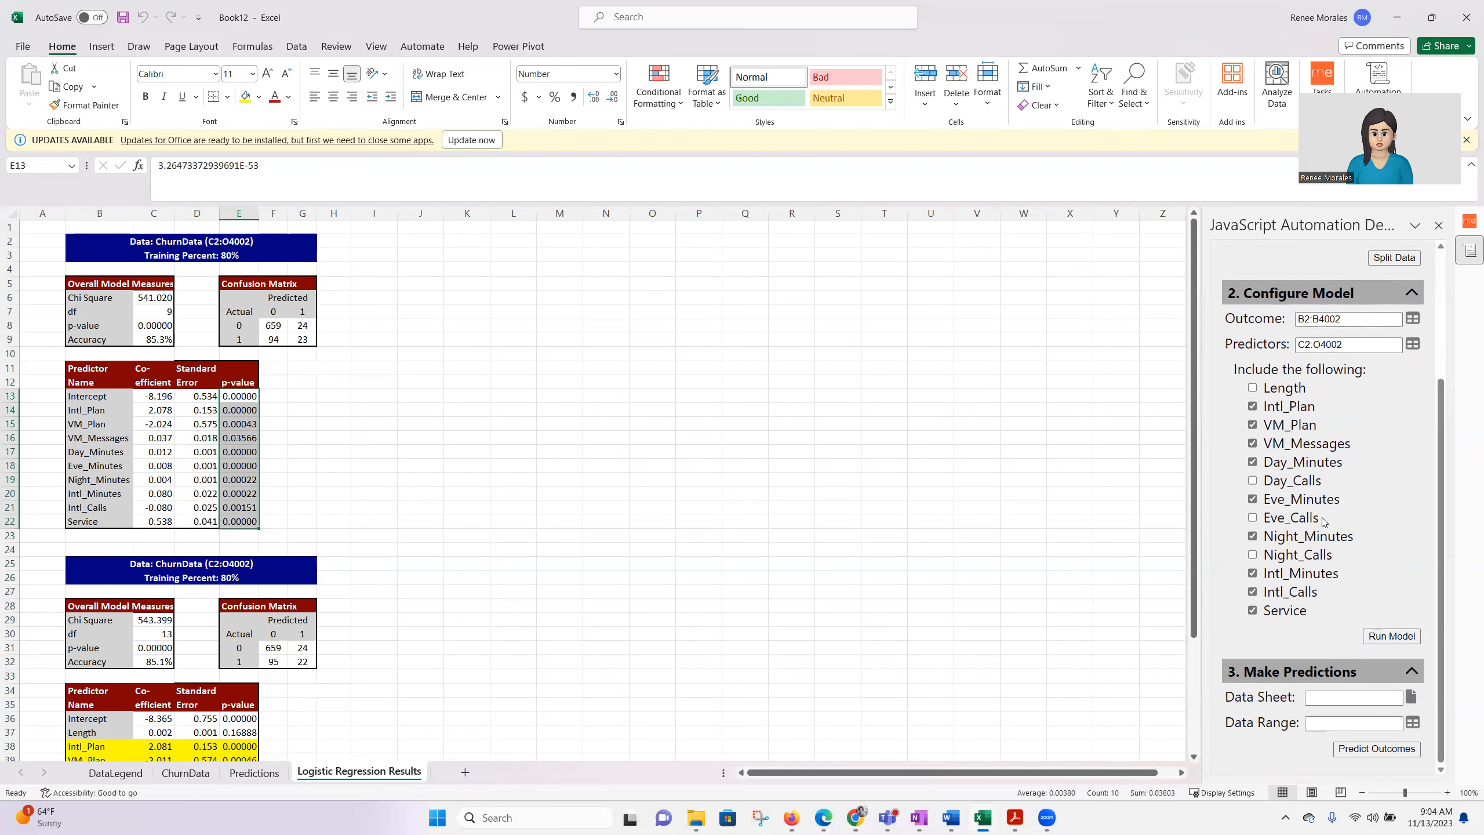
pyautogui.click(253, 773)
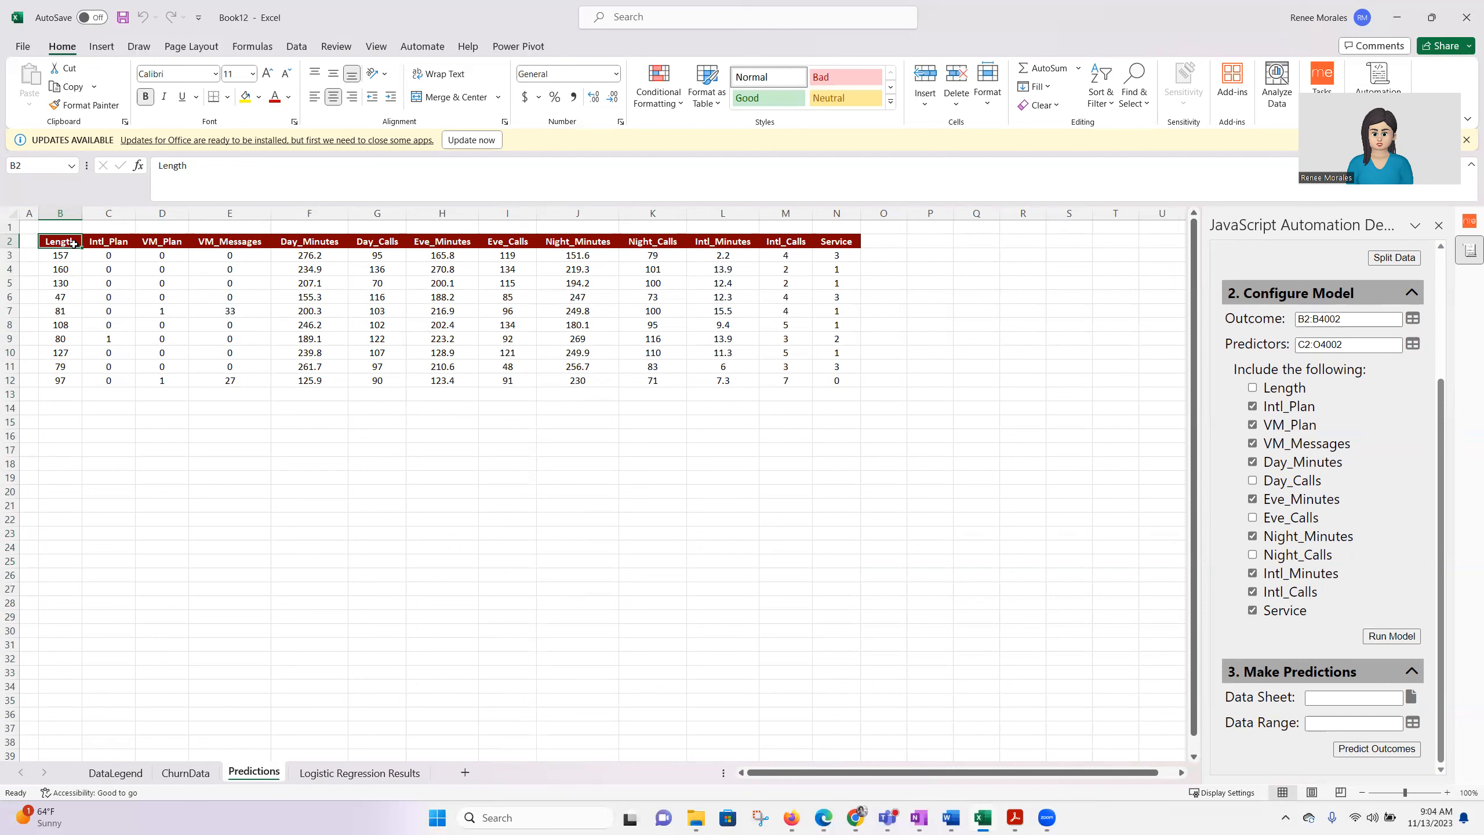
pyautogui.press('End')
pyautogui.moveTo(73, 244); pyautogui.dragTo(836, 384)
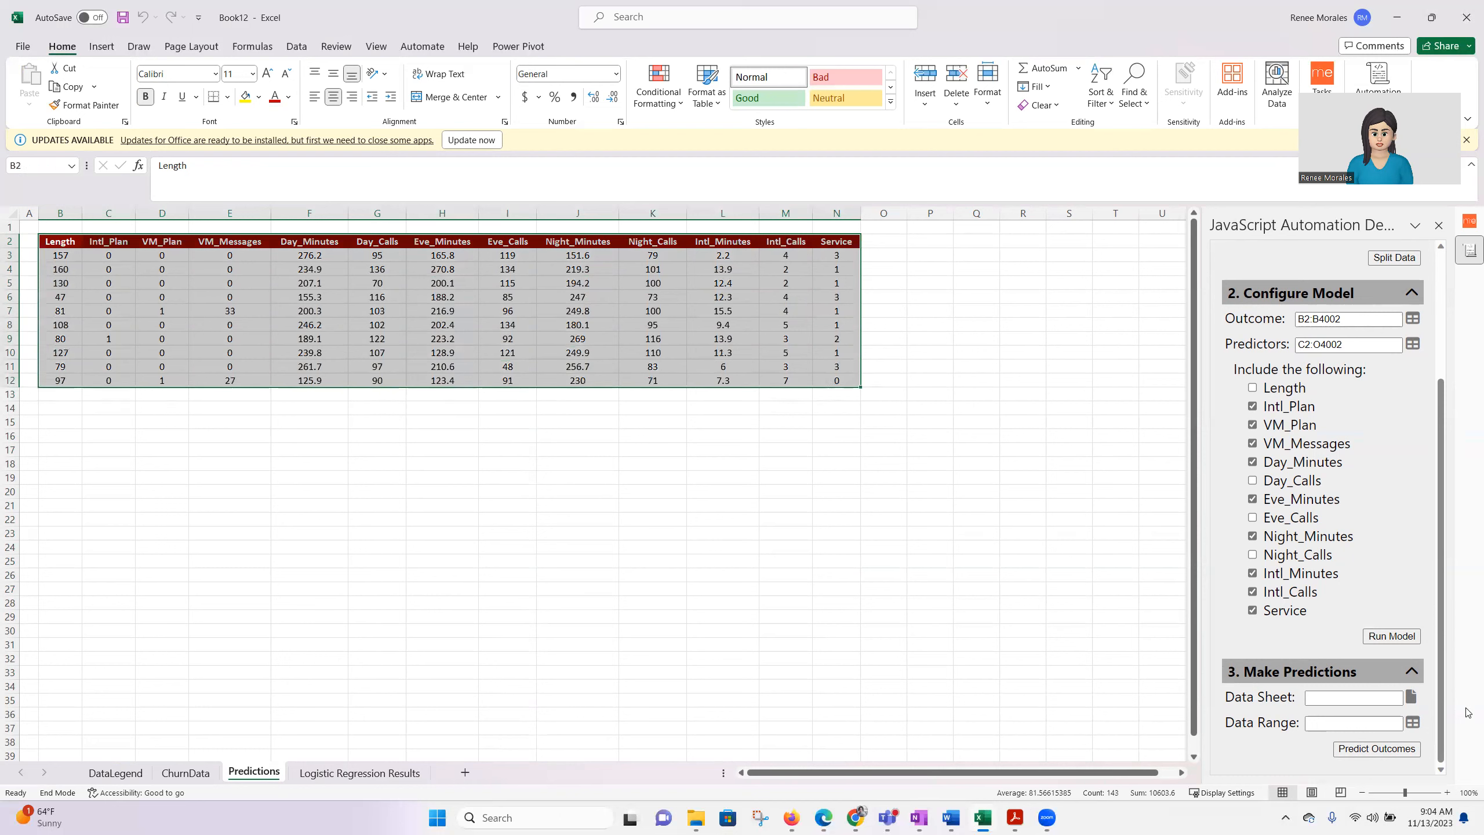
pyautogui.click(1414, 701)
pyautogui.click(1413, 725)
pyautogui.click(1381, 750)
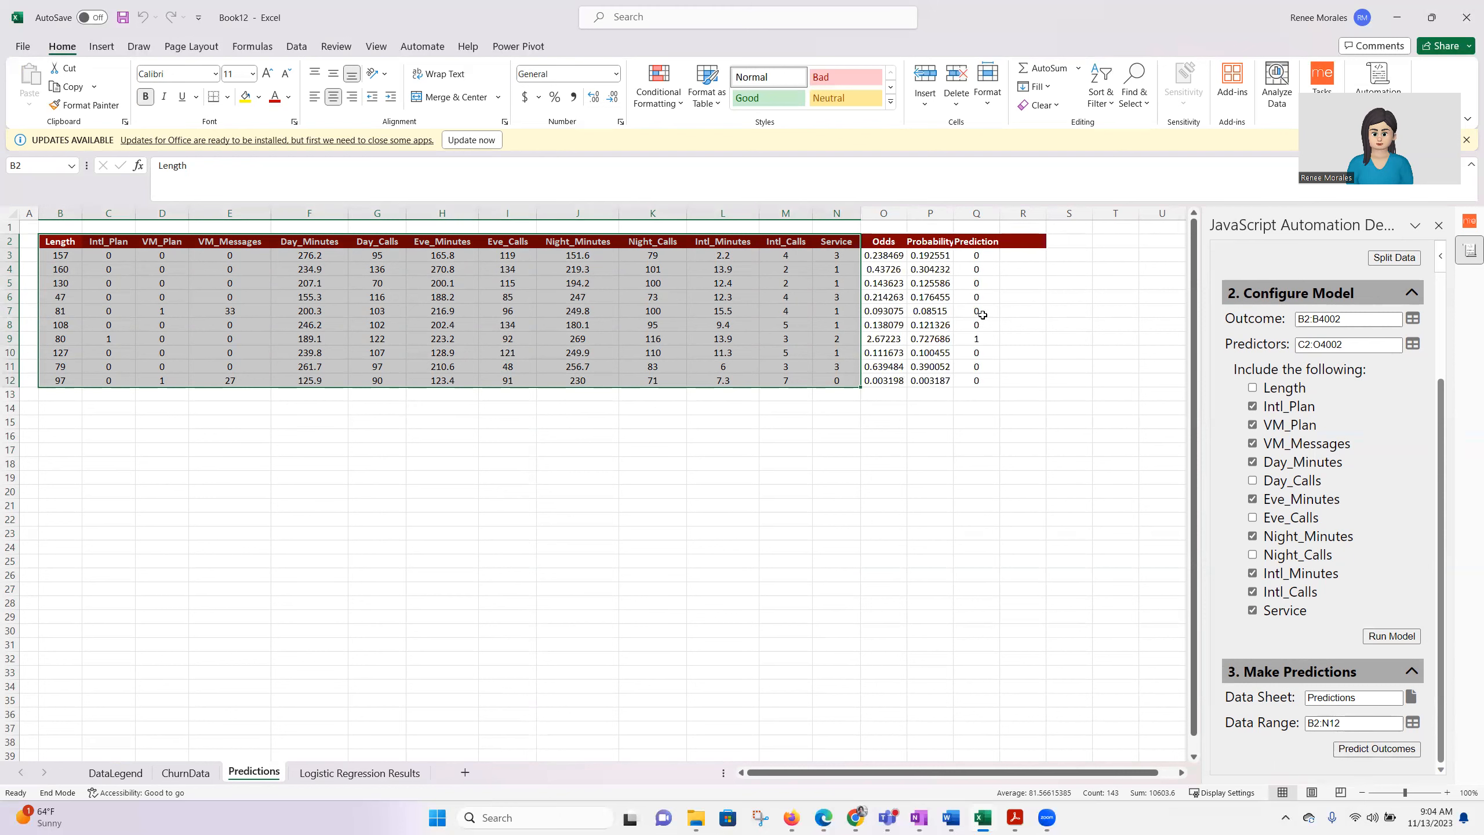
# - Inspect the Odds, Probability and Prediction formulas for the first customer on the Predictions sheet
pyautogui.click(890, 255)
pyautogui.press('Right')
pyautogui.press('Right')
pyautogui.press('Left')
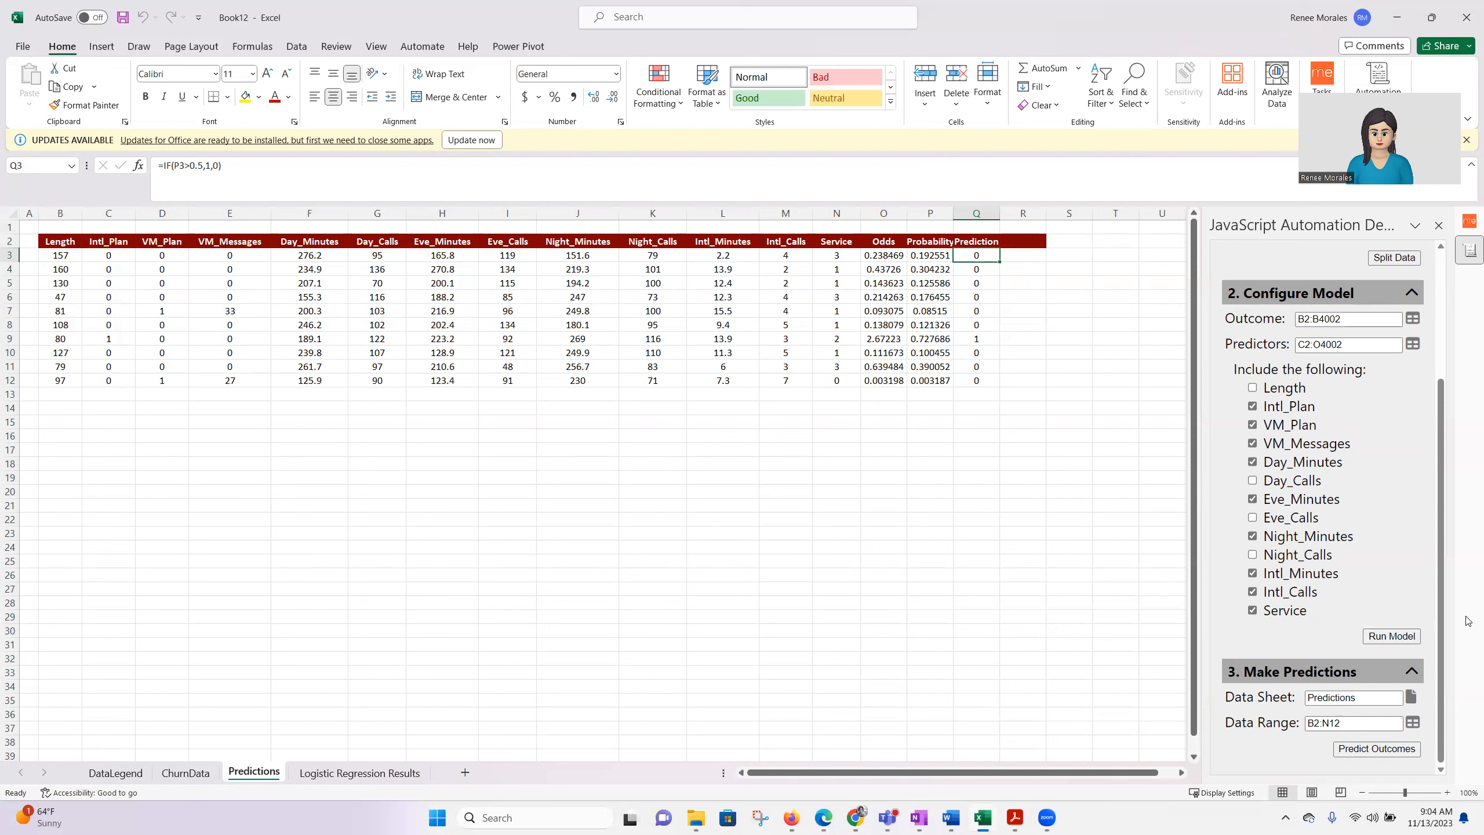
# - Close the JADE logistic regression tool and advance the MyEducator tasks to the submission page
pyautogui.click(1440, 226)
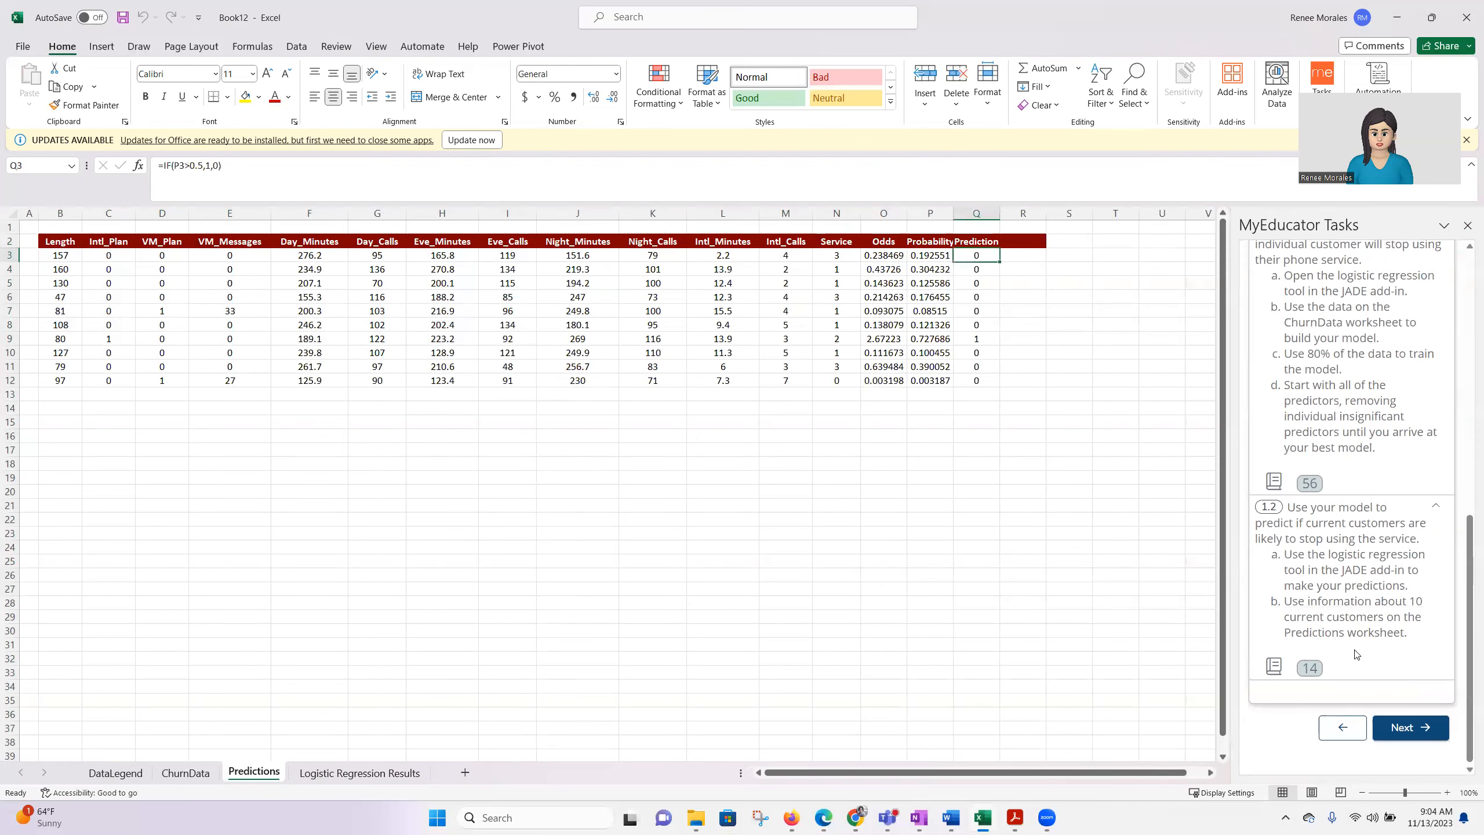
pyautogui.click(1422, 733)
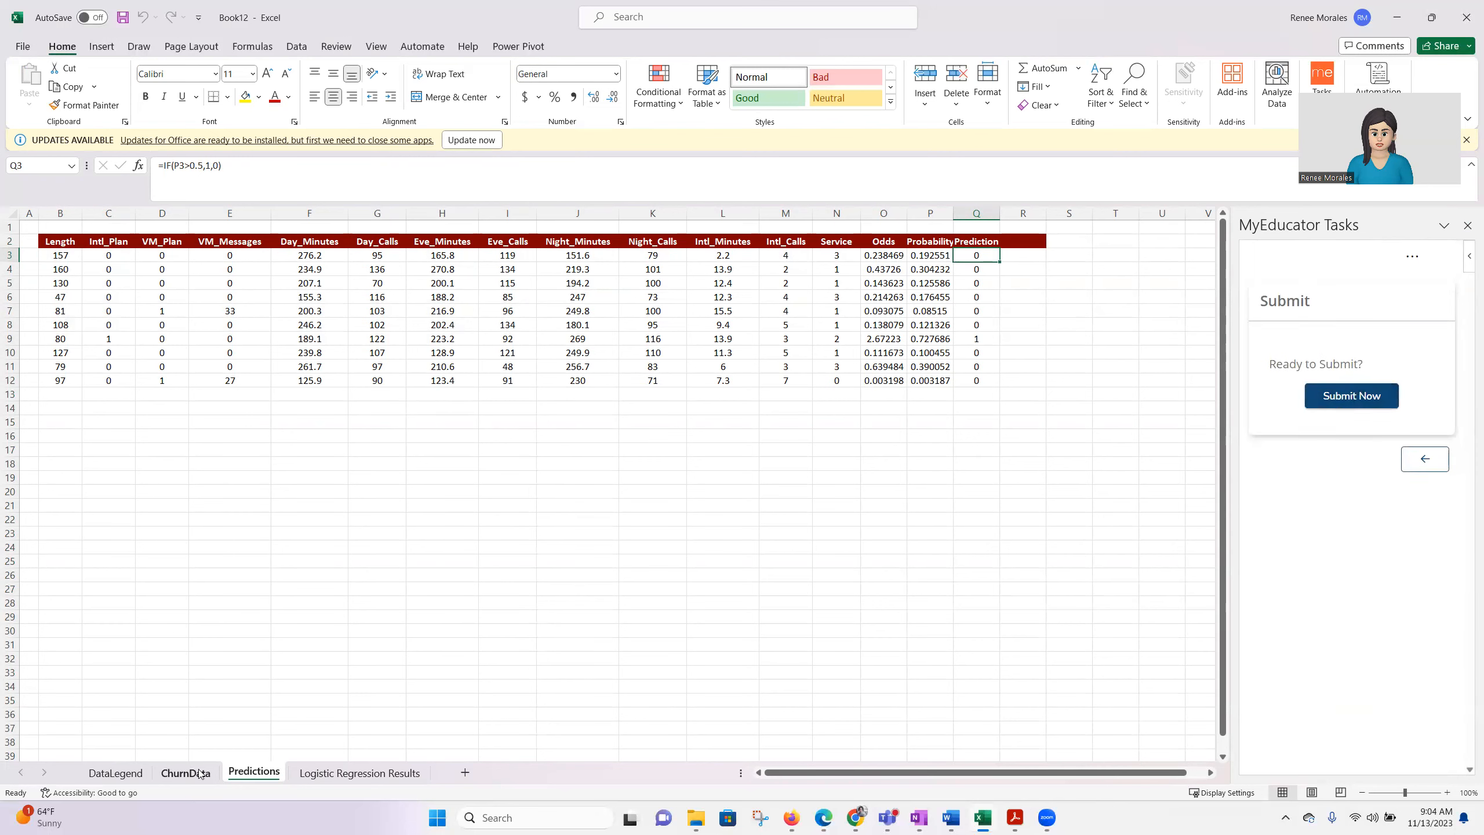
# - Review the VM_Messages row, from name to p-value, in the reduced model on the Logistic Regression Results sheet
pyautogui.click(360, 773)
pyautogui.click(250, 437)
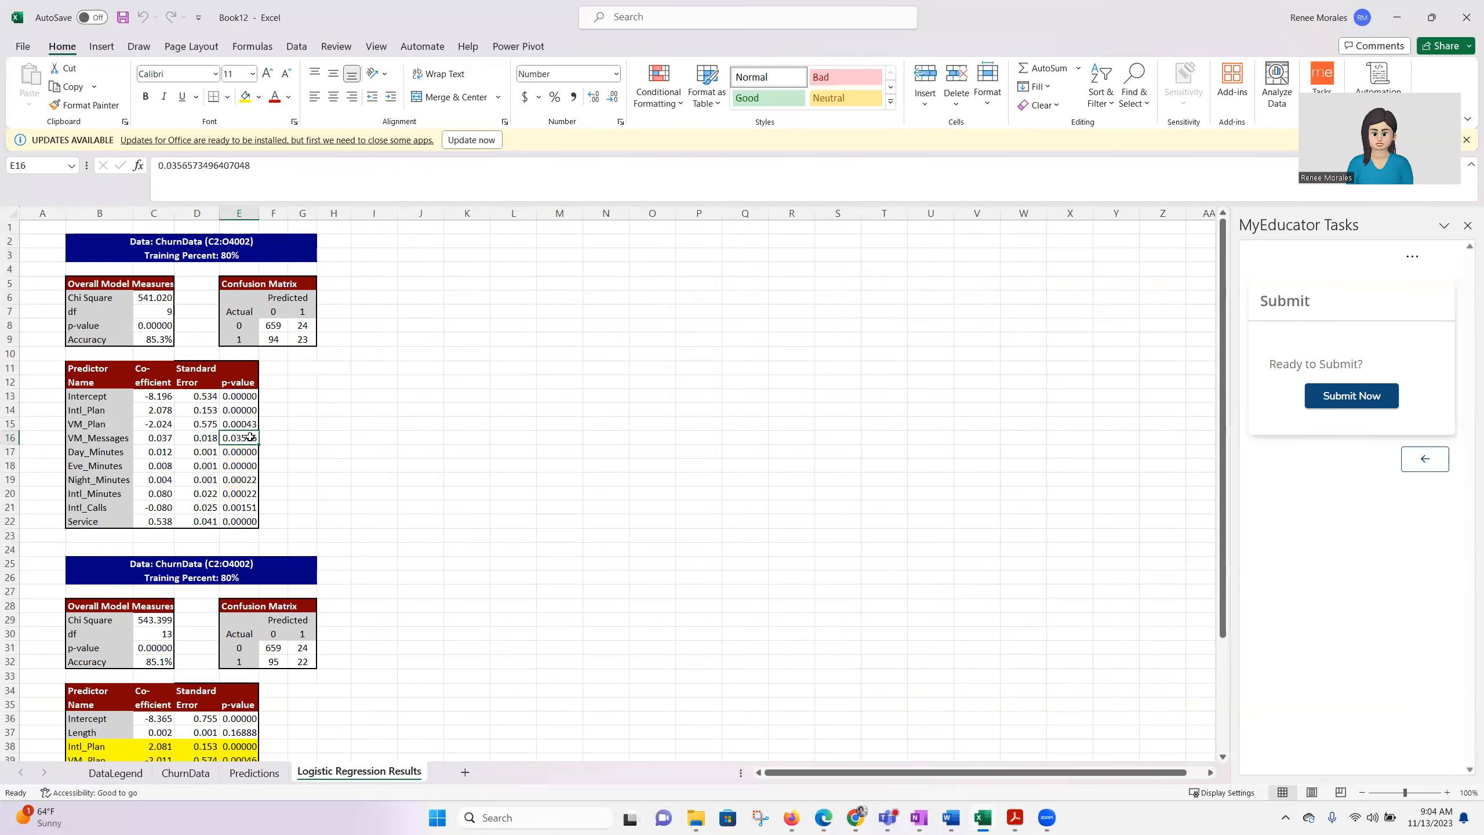
pyautogui.press('Left')
pyautogui.press('Left')
pyautogui.press('Left')
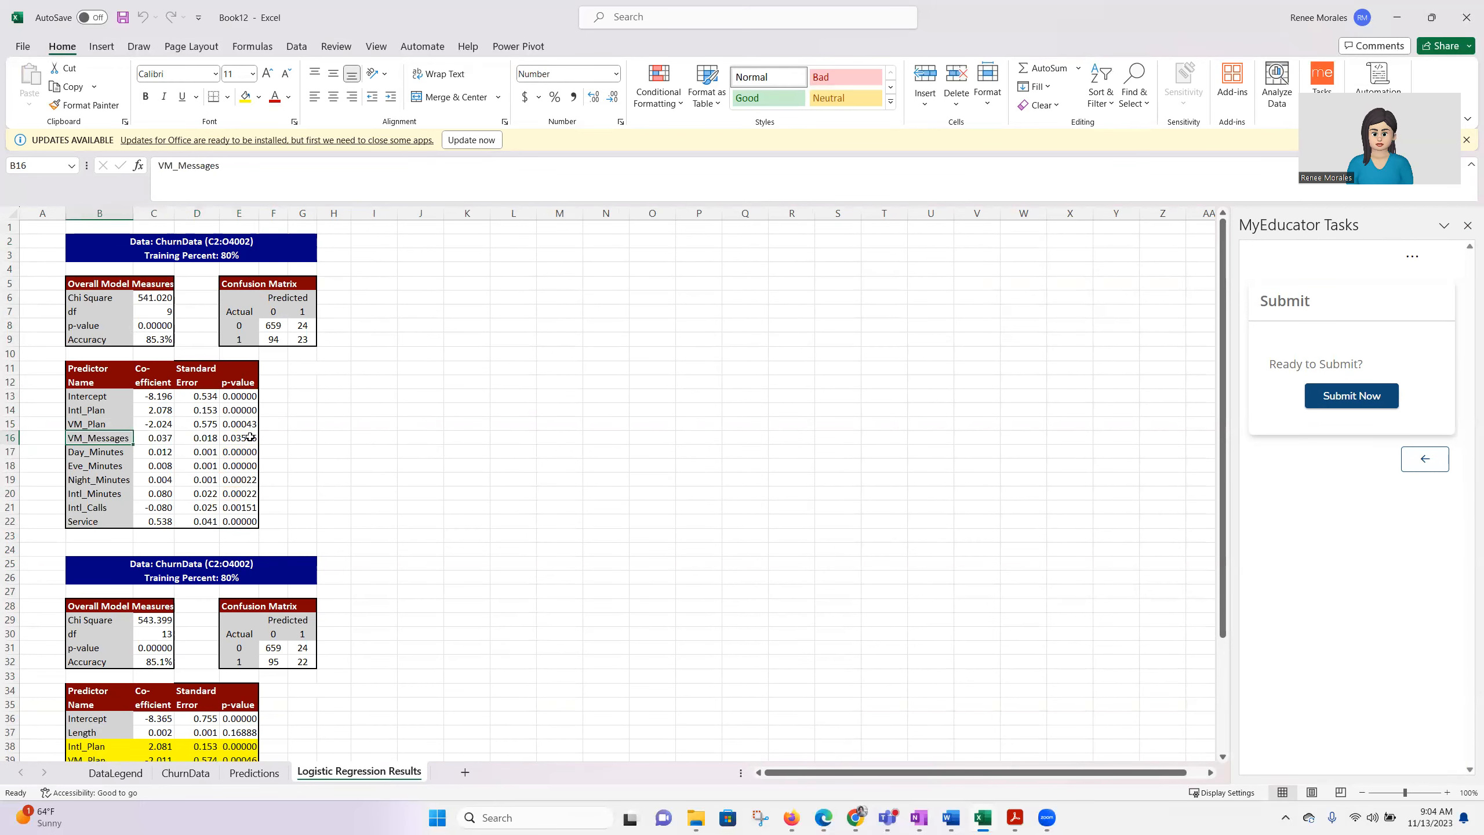
pyautogui.hotkey('shift', 'Right')
pyautogui.hotkey('shift', 'Right')
pyautogui.hotkey('shift', 'Right')
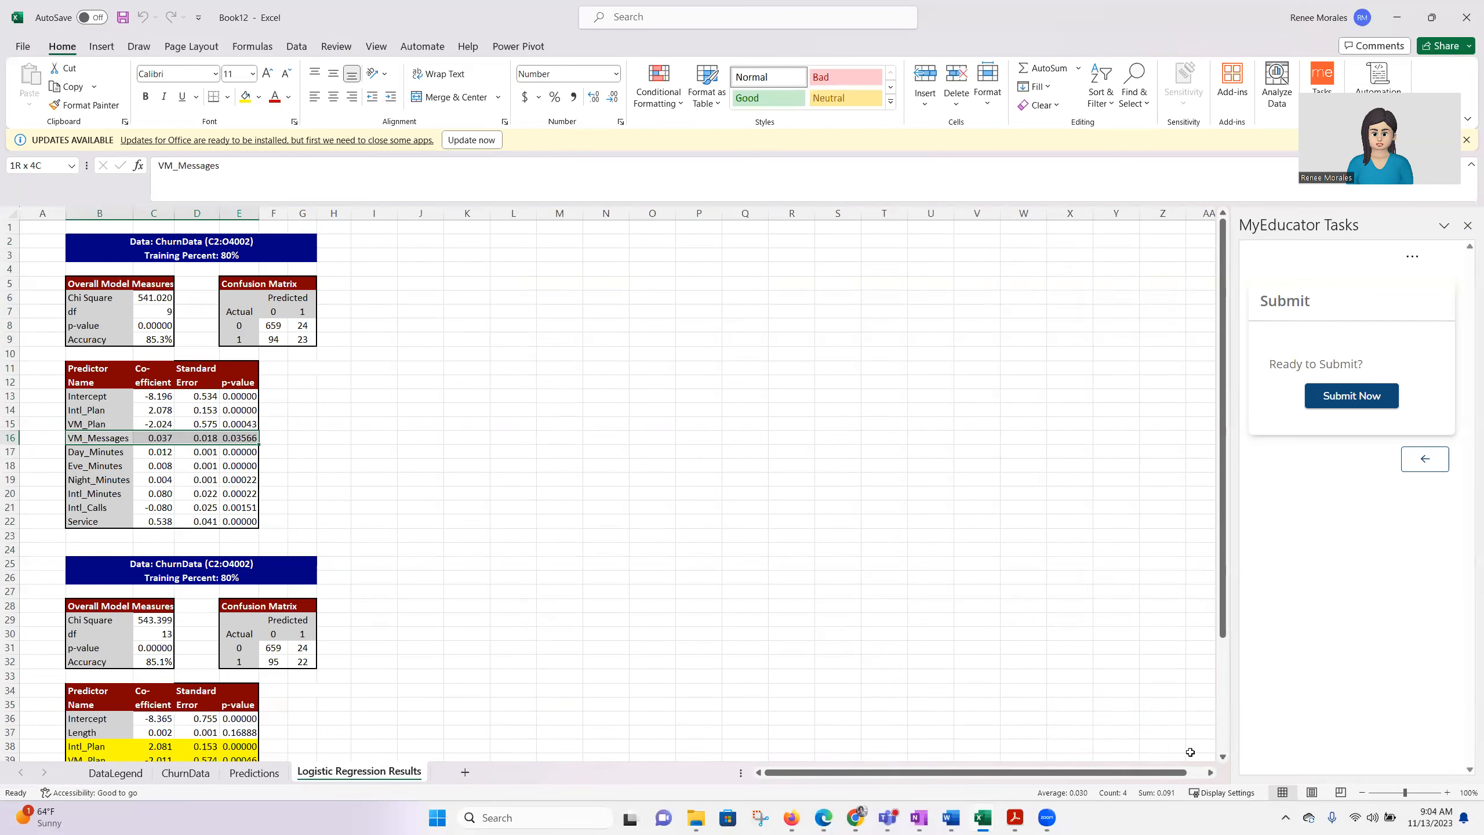
# - Submit the assessment and review the attempt's score summary
pyautogui.click(1362, 404)
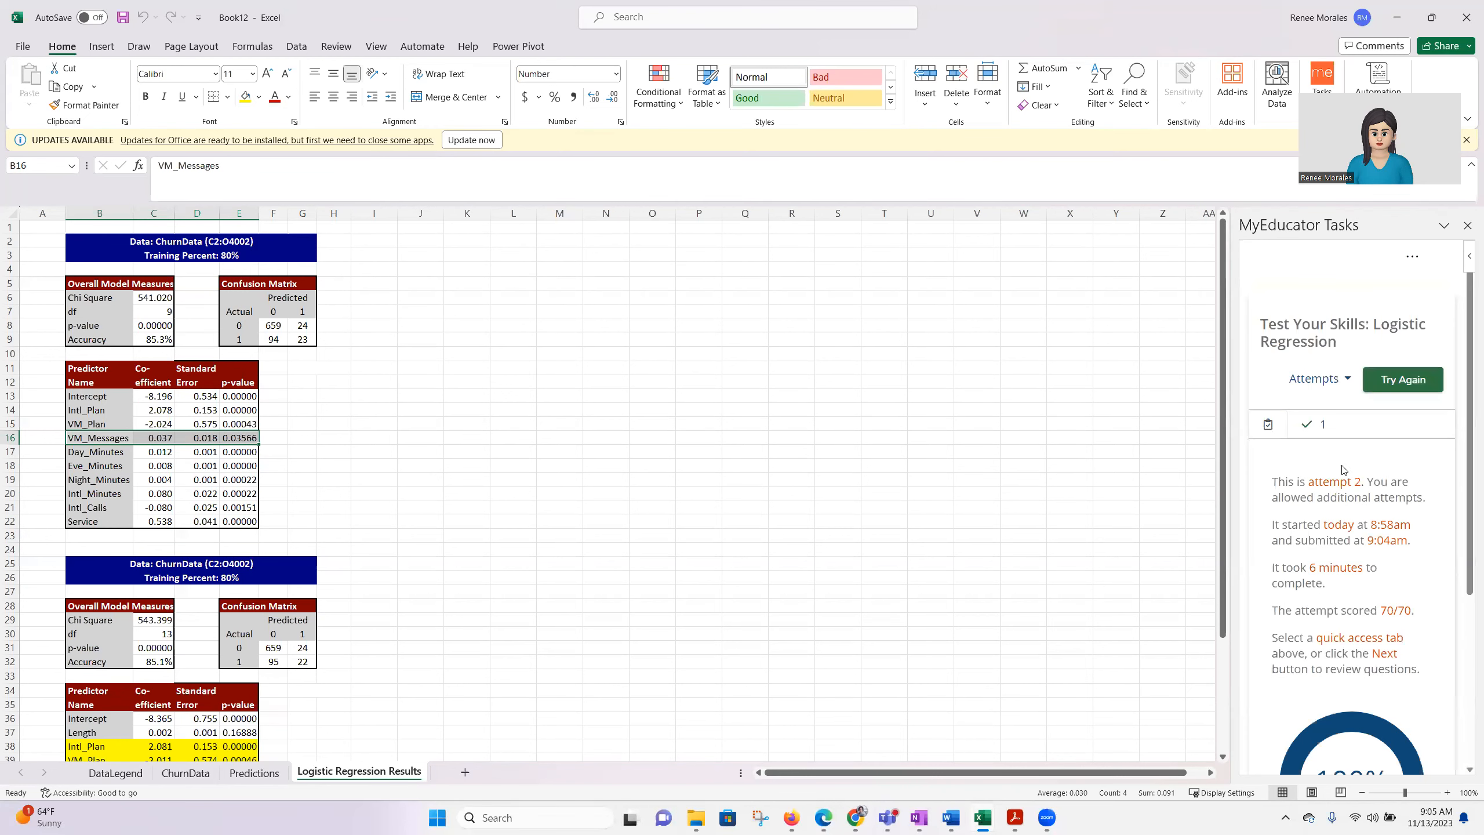
pyautogui.scroll(-4, 1353, 469)
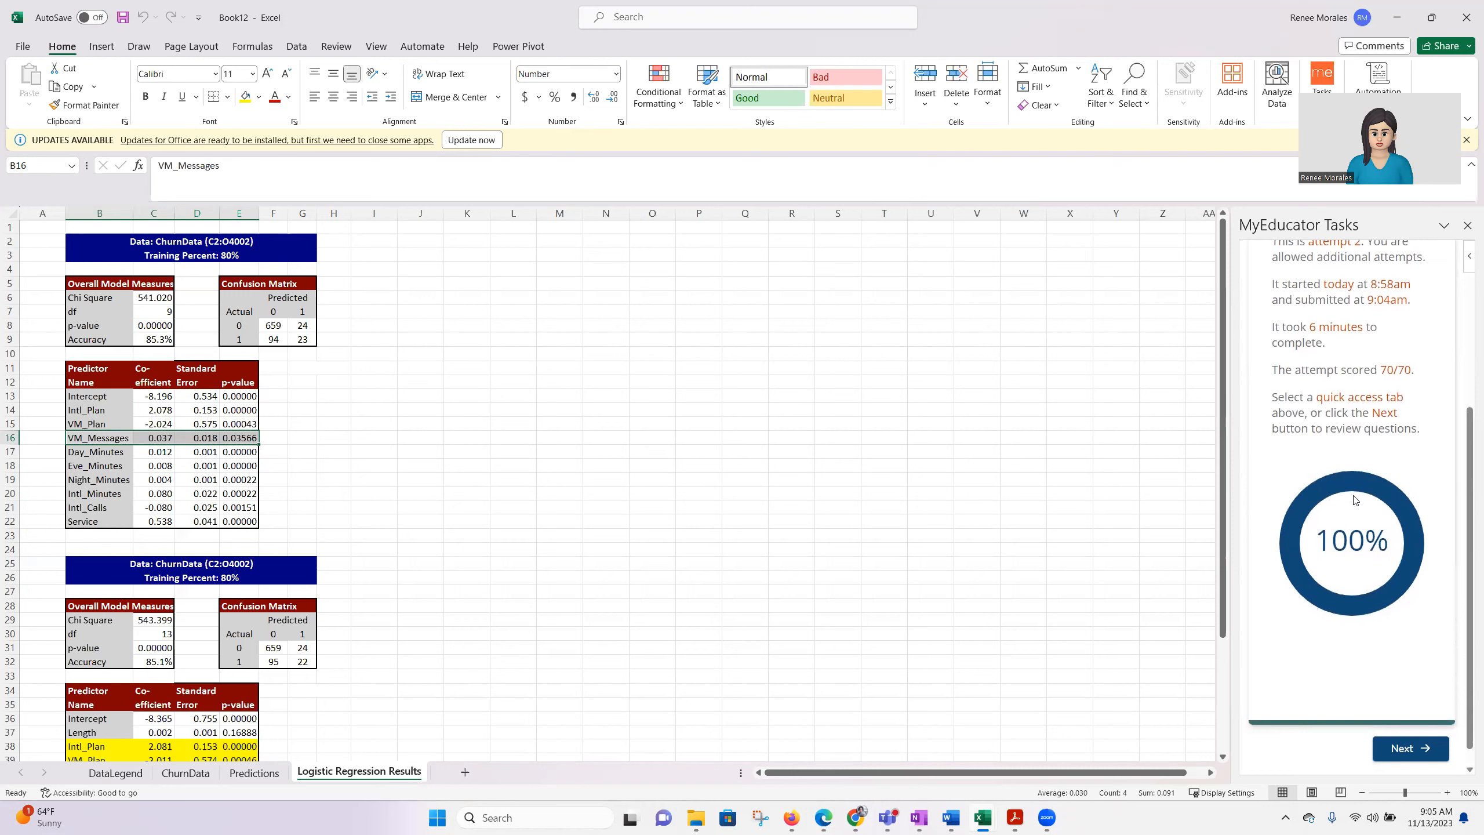
pyautogui.scroll(4, 1355, 497)
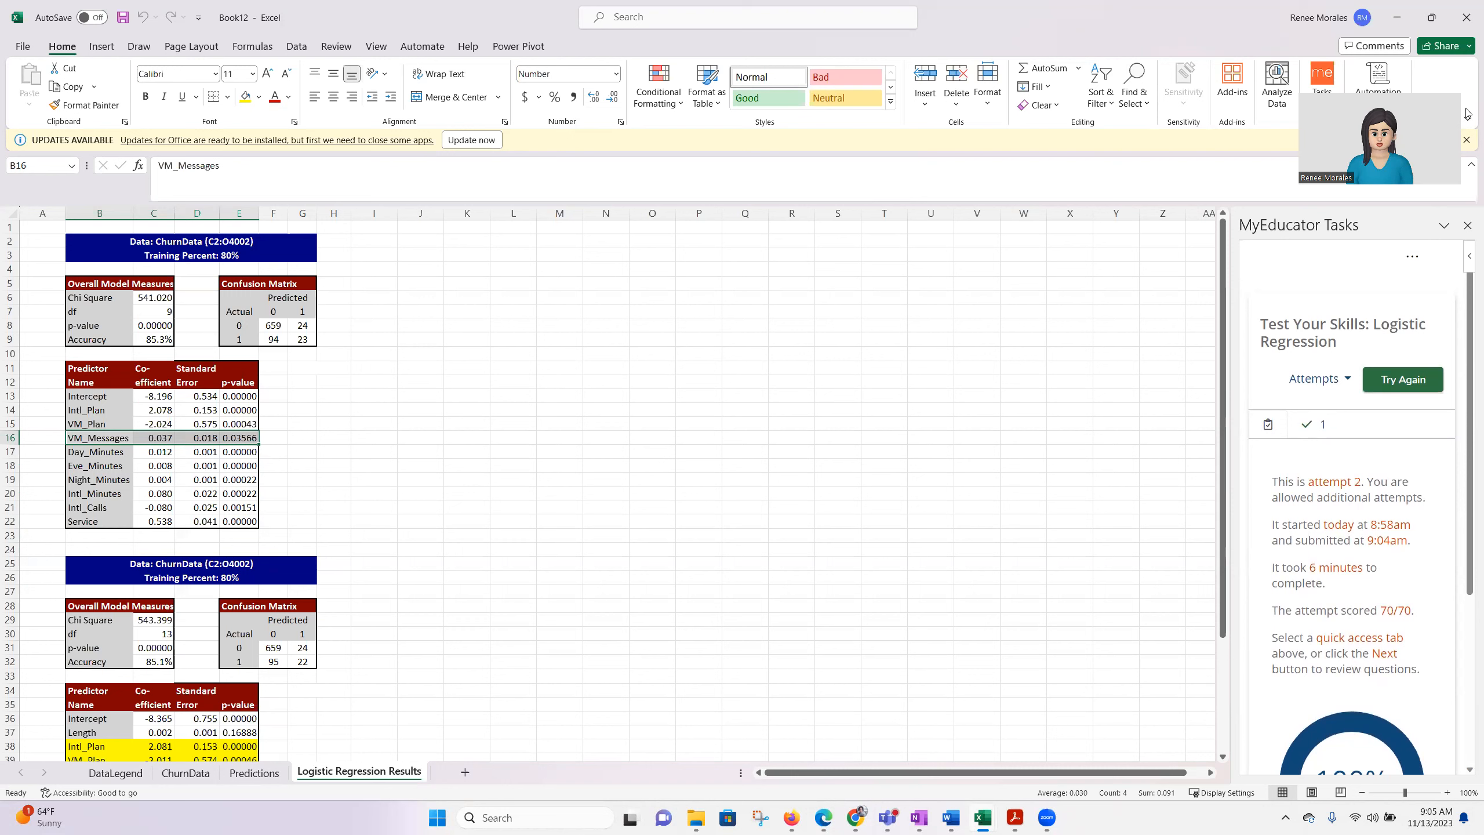
pyautogui.click(916, 142)
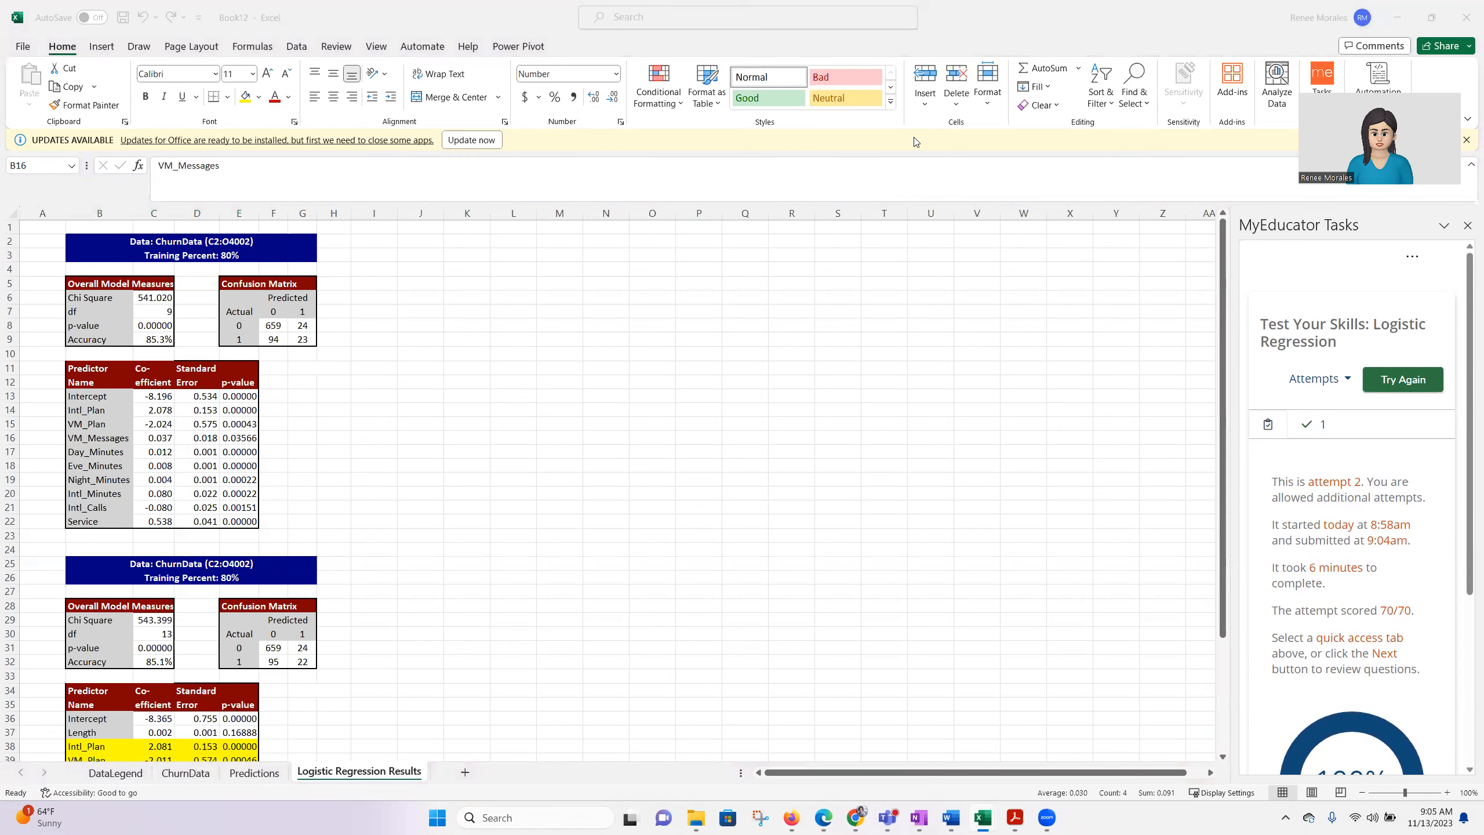